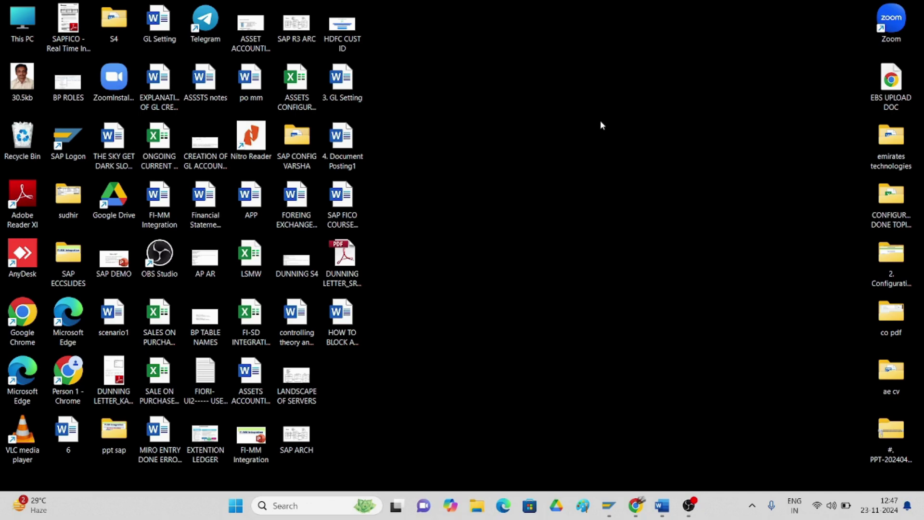
- Log on to the first system in client 800 with the user's credentials, ending the other session
click(609, 506)
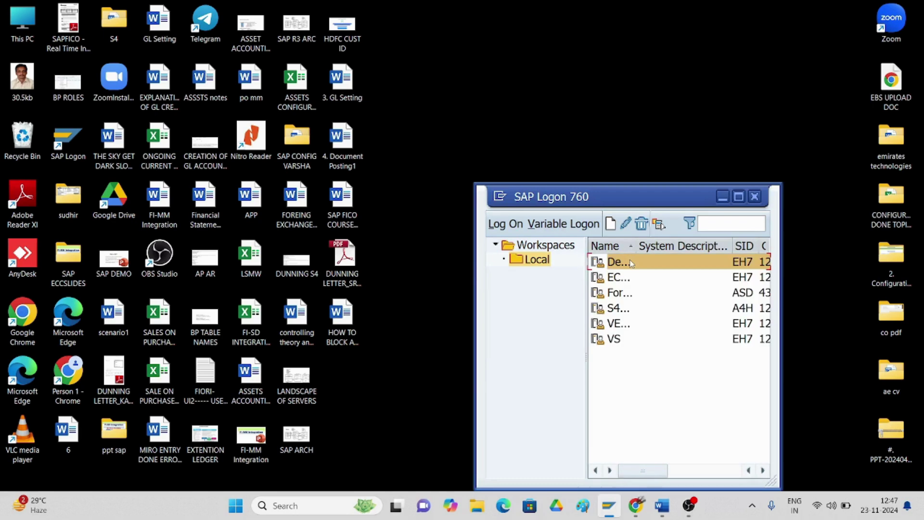
double_click(630, 263)
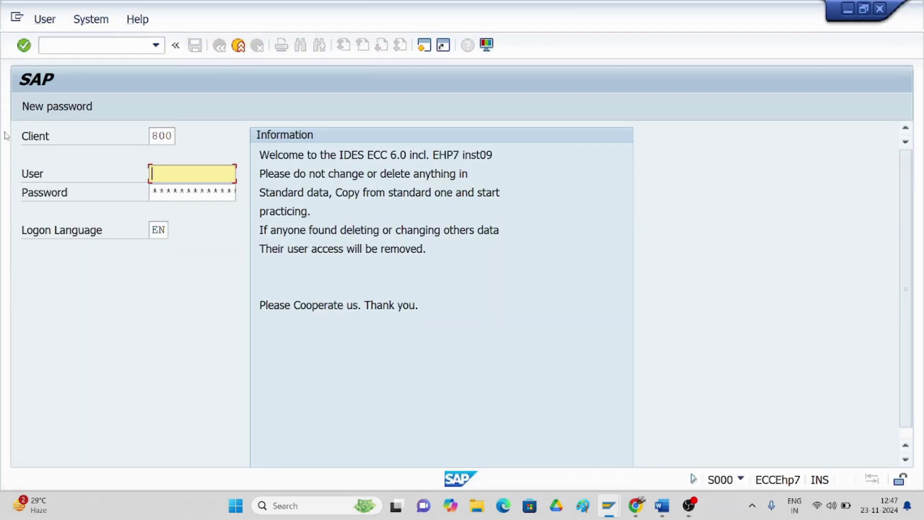
text(sudheer)
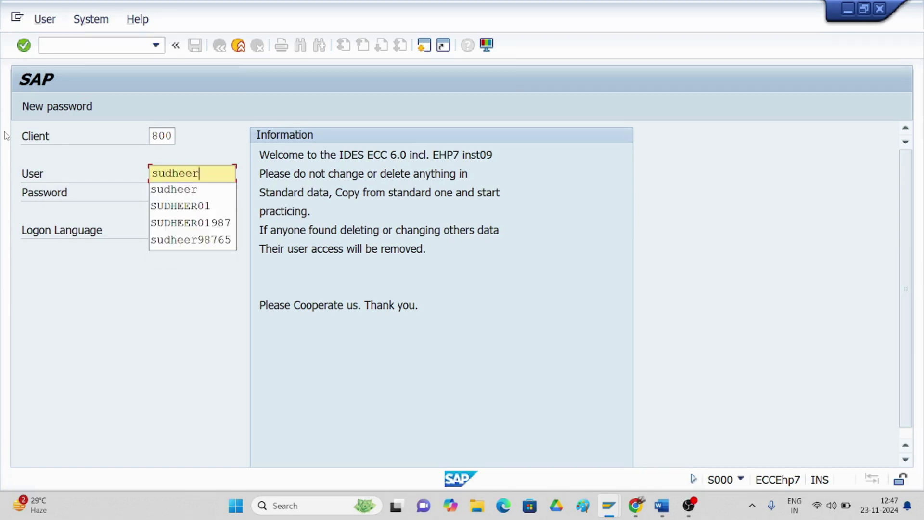
click(157, 191)
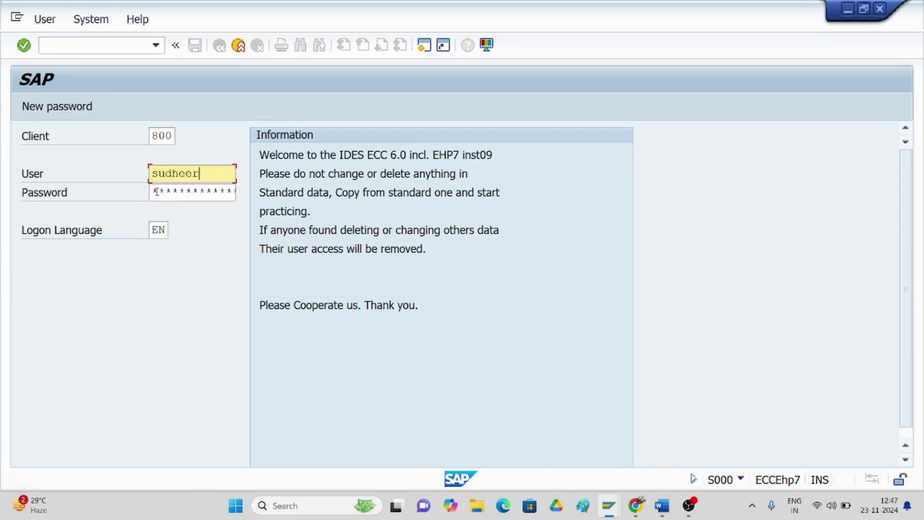
click(156, 192)
text(*****)
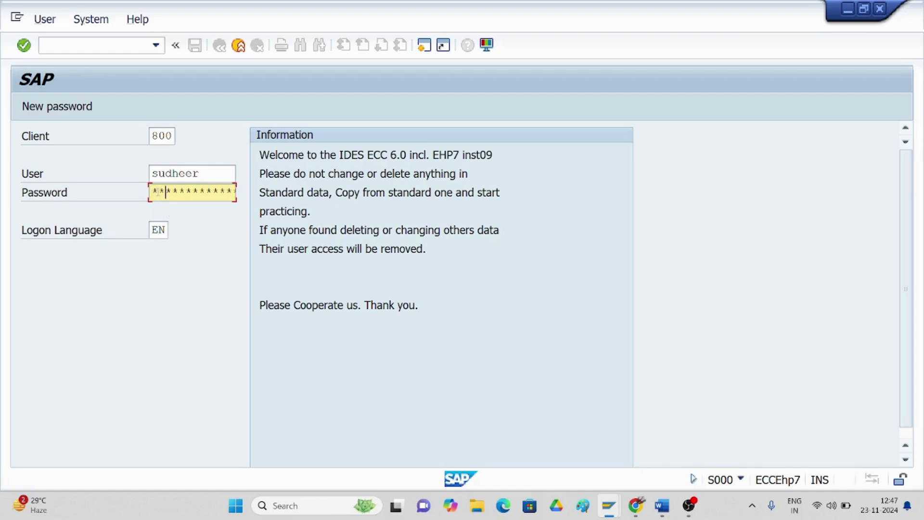
key(Return)
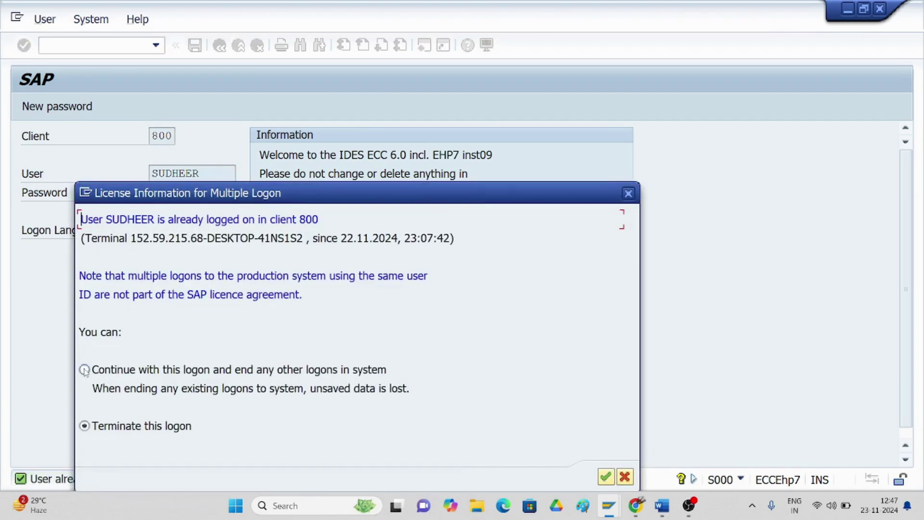
click(84, 370)
click(605, 477)
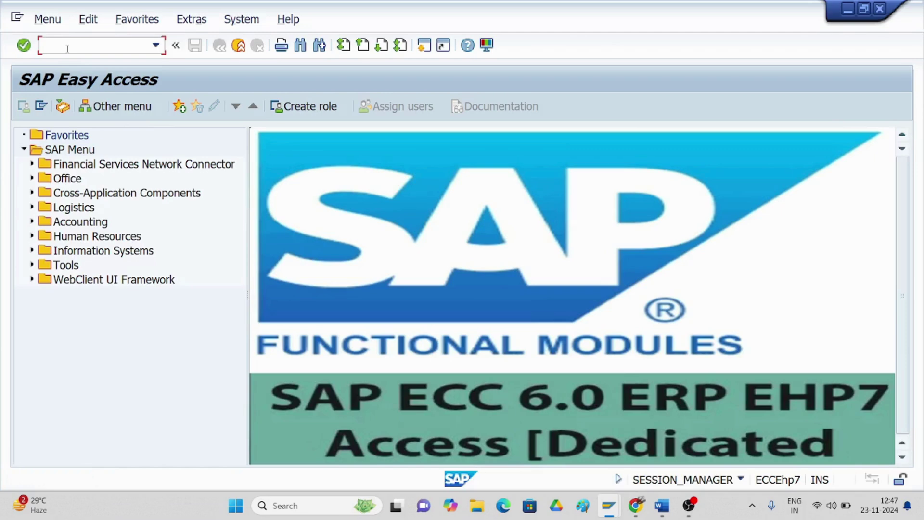
- In OBB8, create a new payment term TM60 due net in 30 days
text(/nobb8)
key(Return)
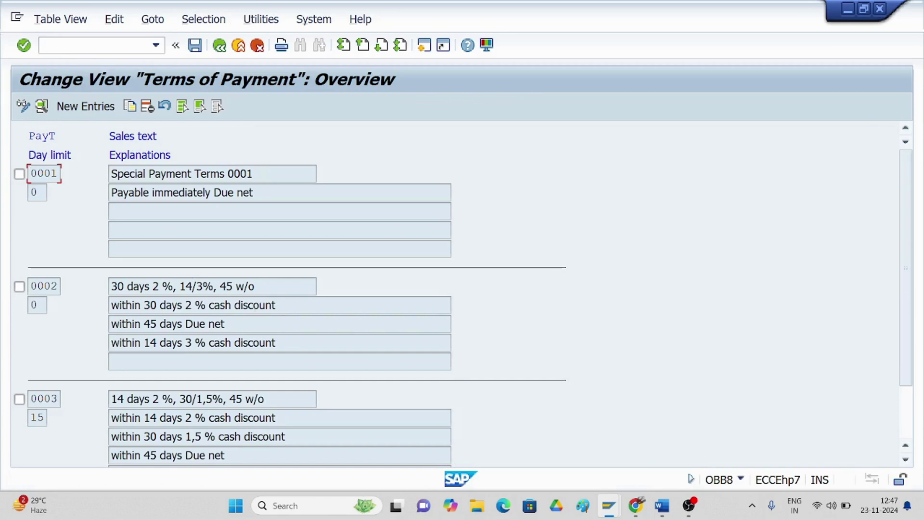
scroll(150, 252, down, 1)
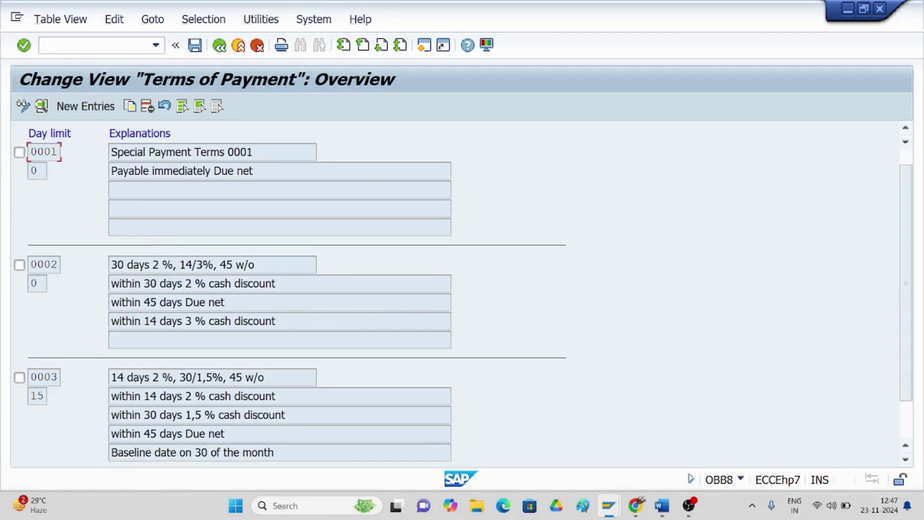
scroll(150, 252, down, 2)
click(226, 454)
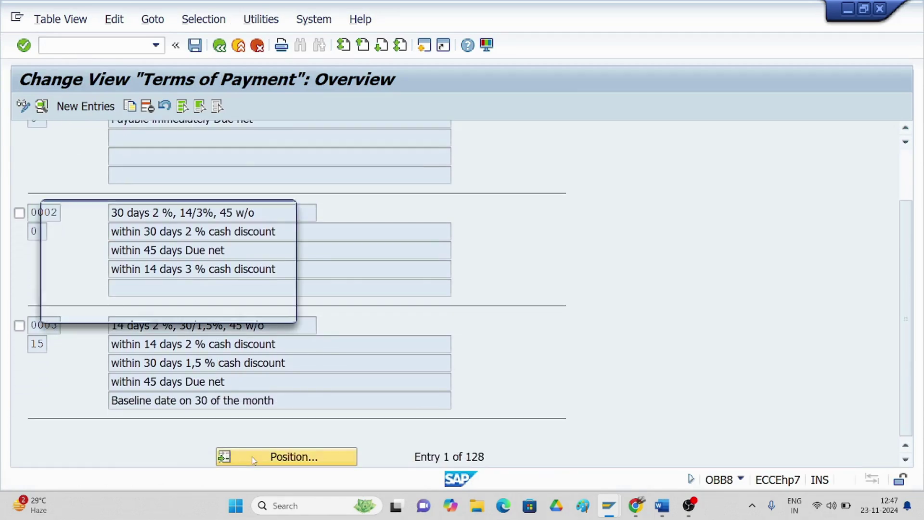
click(284, 211)
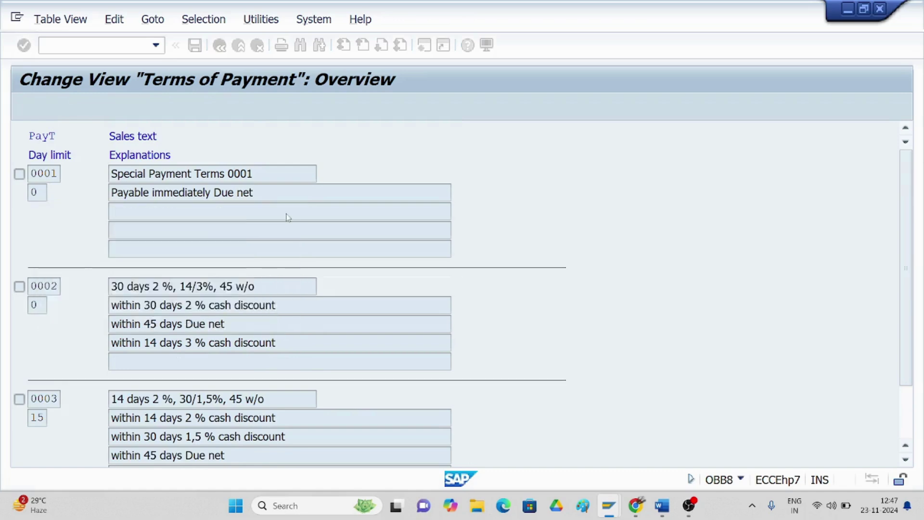
click(91, 106)
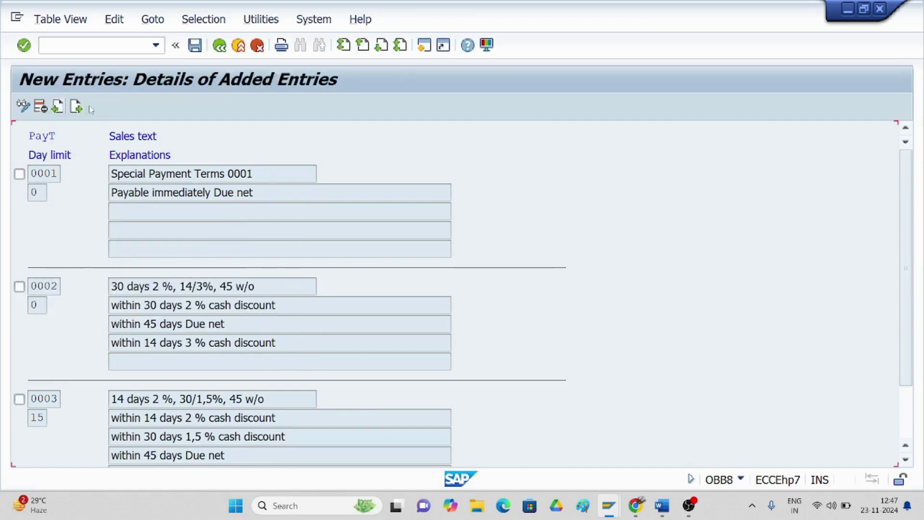
text(tm)
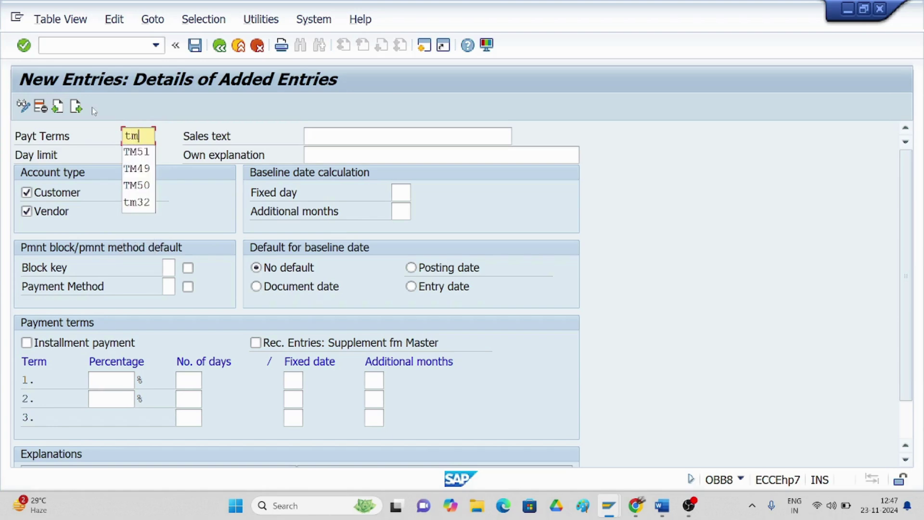
text(60)
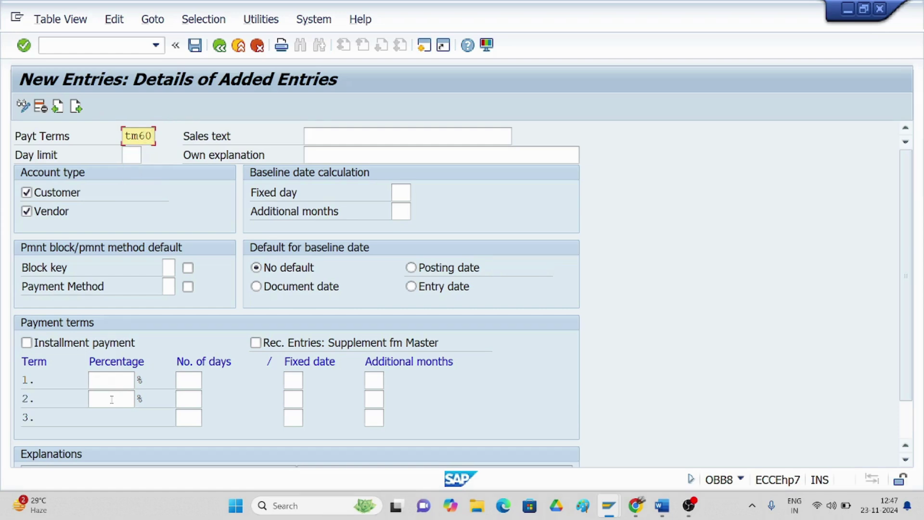
click(191, 378)
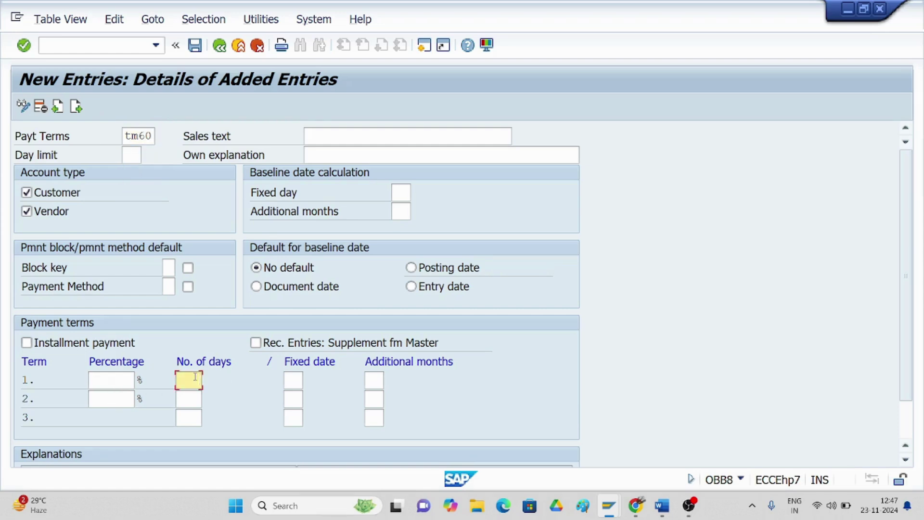
text(30)
click(288, 265)
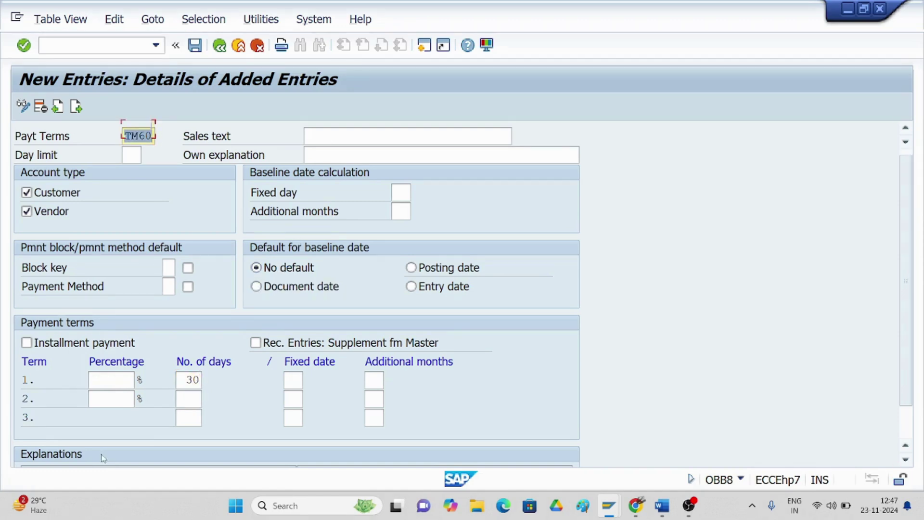
- Copy the generated explanation 'within 30 days Due net' into TM60's Sales text
scroll(67, 433, down, 2)
scroll(67, 452, down, 1)
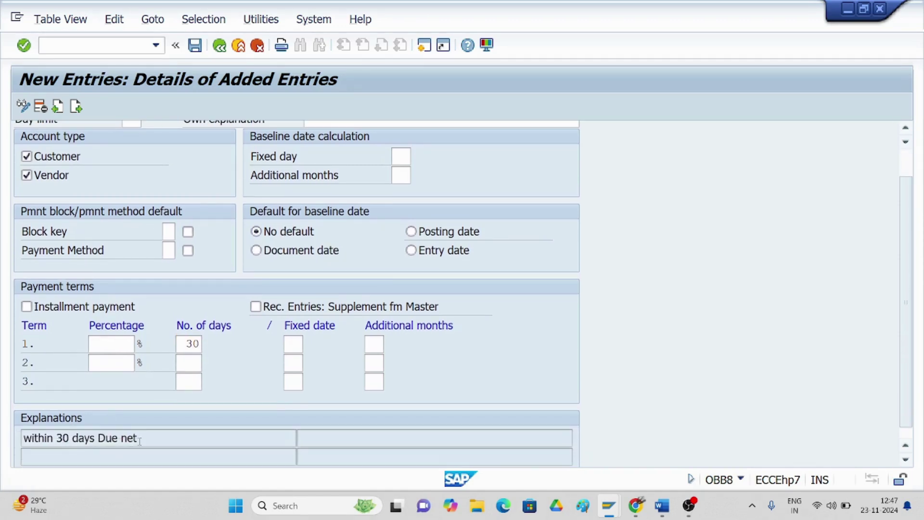
drag(147, 438, 23, 438)
key(ctrl+c)
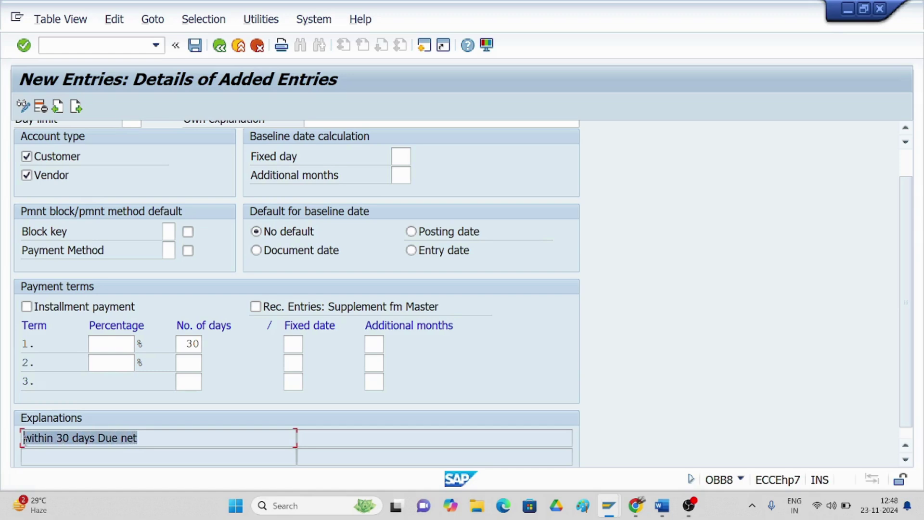
click(23, 438)
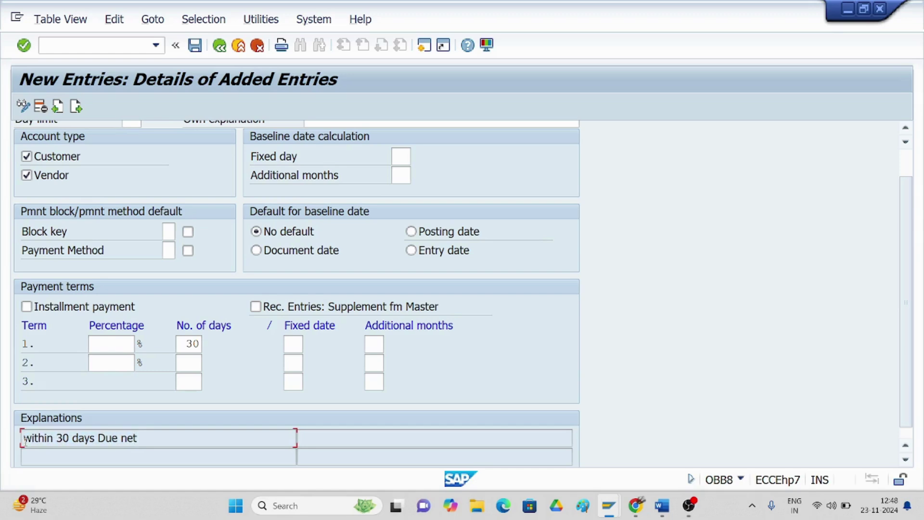
scroll(176, 407, up, 5)
click(312, 136)
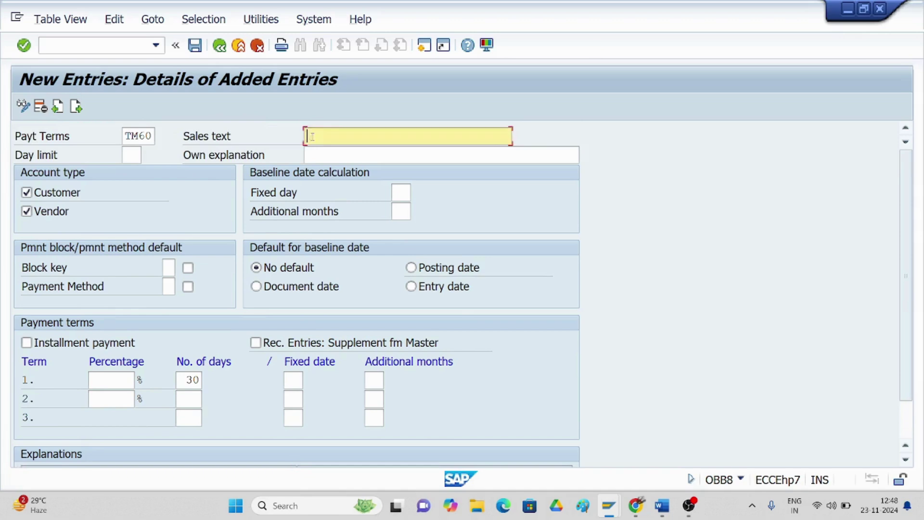
key(ctrl+v)
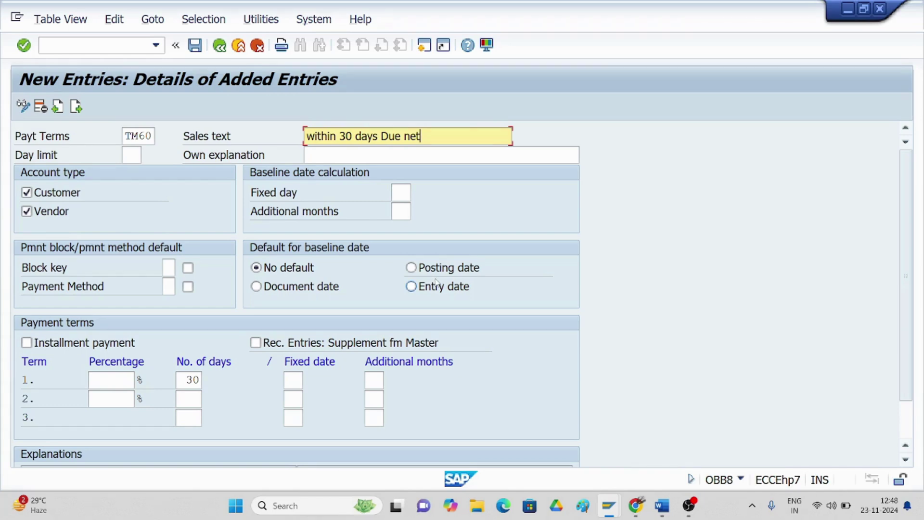
- Set TM60's baseline date default to Posting date and its payment block key to A
click(414, 268)
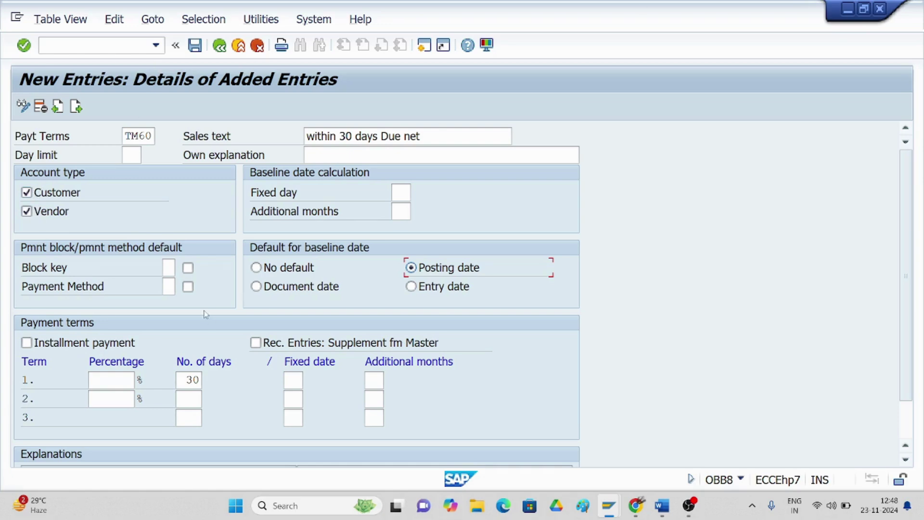
click(168, 268)
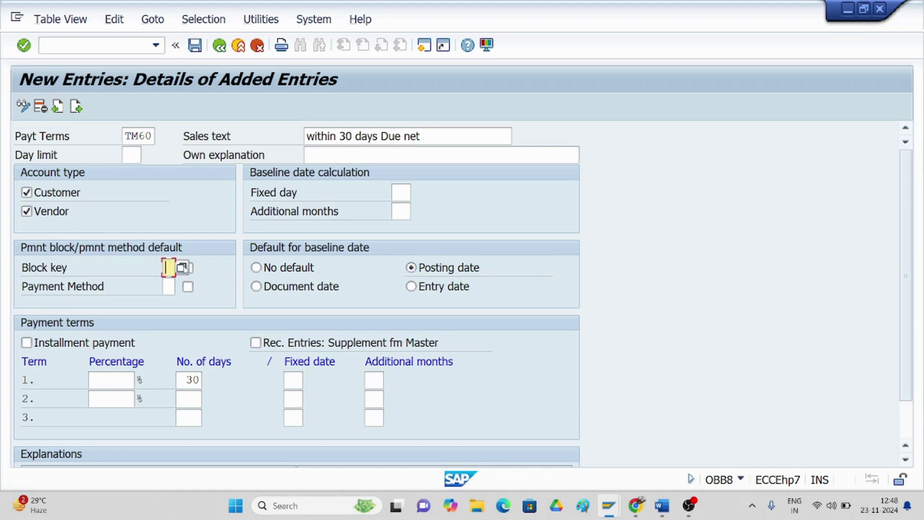
click(183, 268)
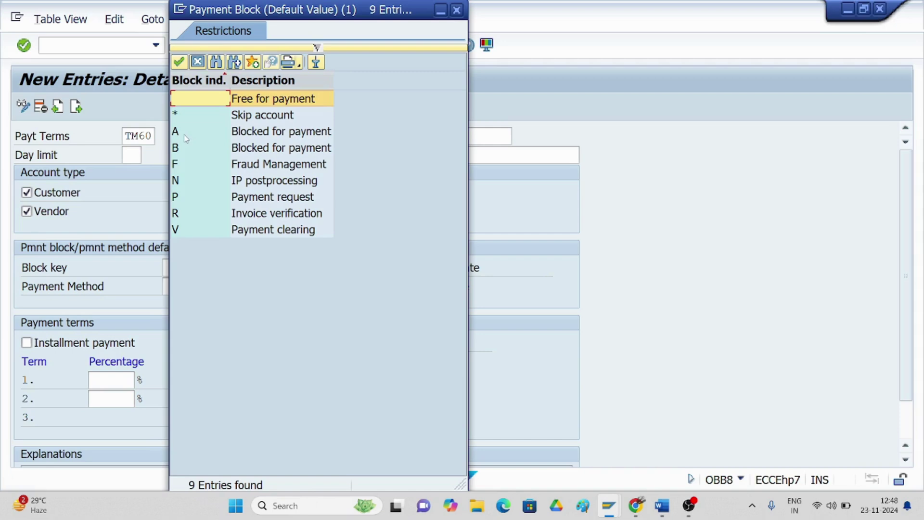
double_click(286, 138)
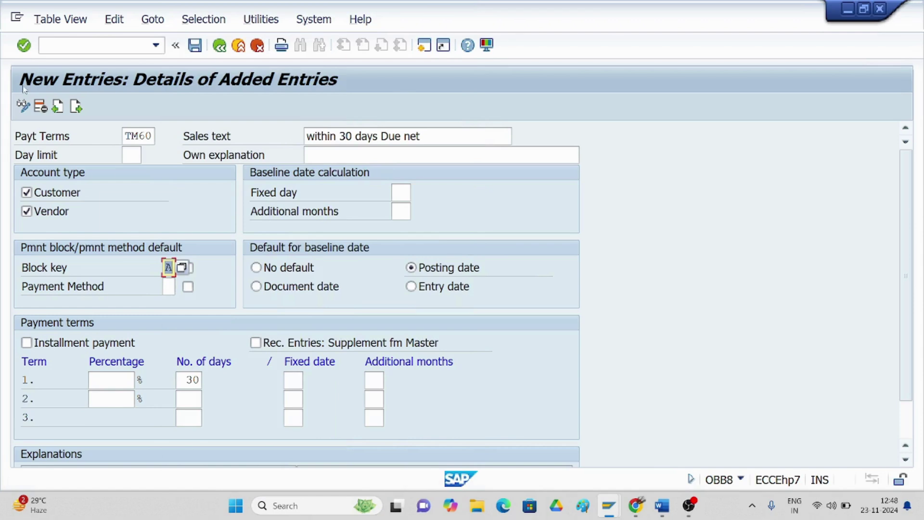
- Save payment term TM60 under the customizing request
click(195, 46)
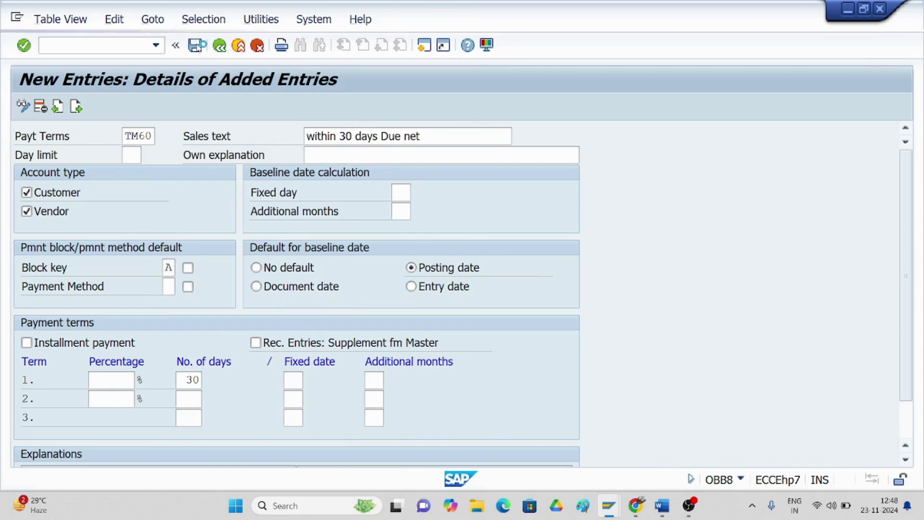
click(304, 290)
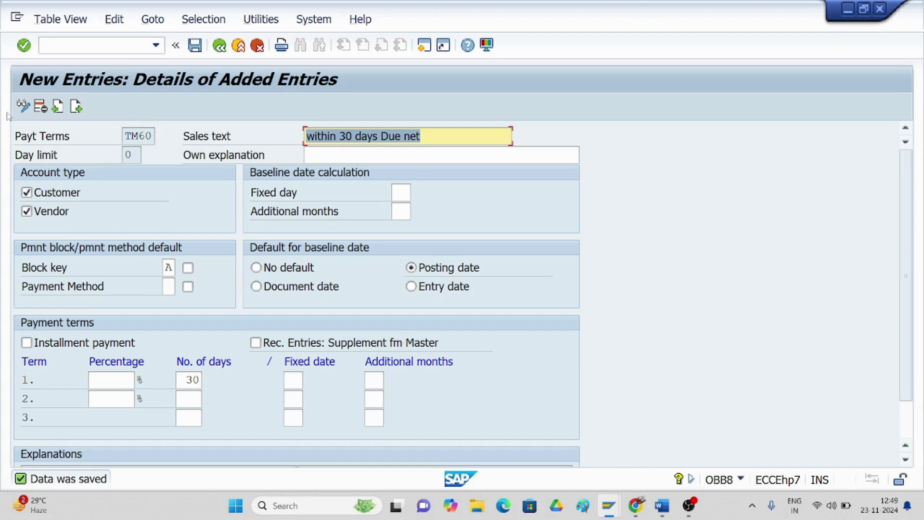
click(95, 47)
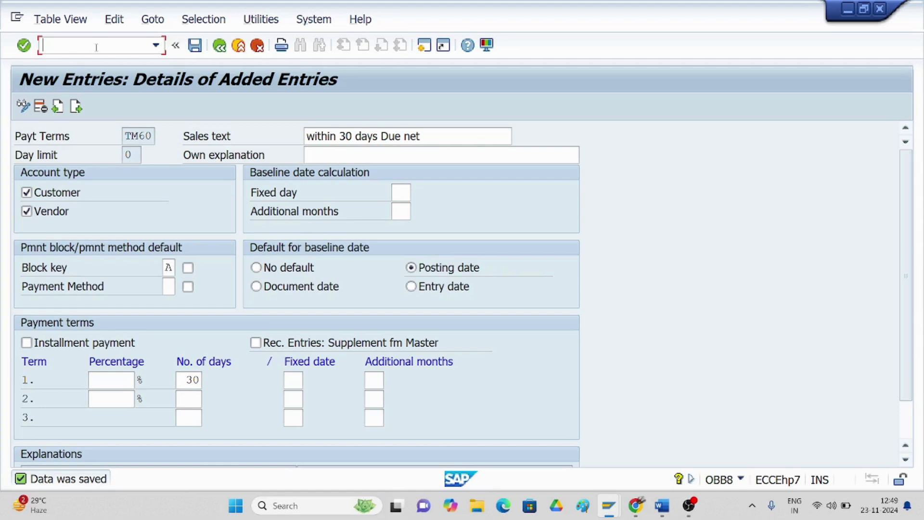
- Start FB60 and choose vendor 1157 JJ ENTERPRISES LTD from the TC30 vendor search
text(/nfb60)
key(Return)
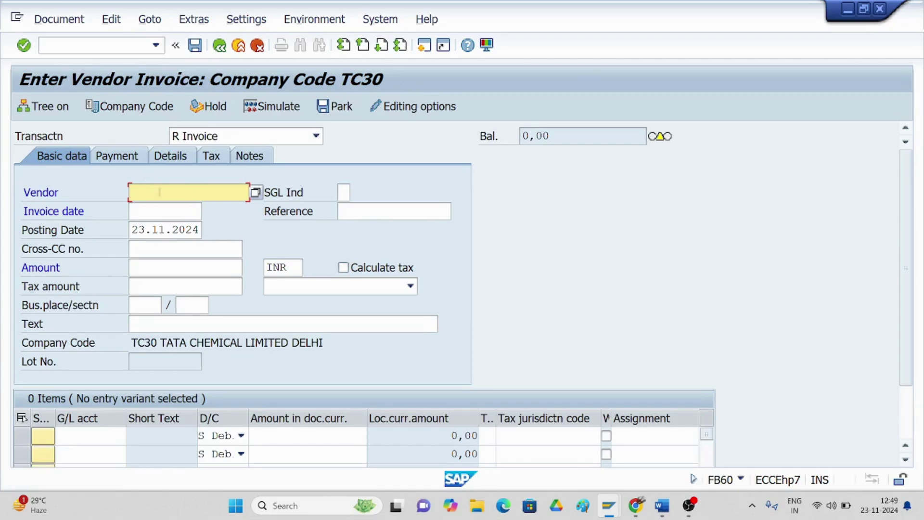
click(255, 192)
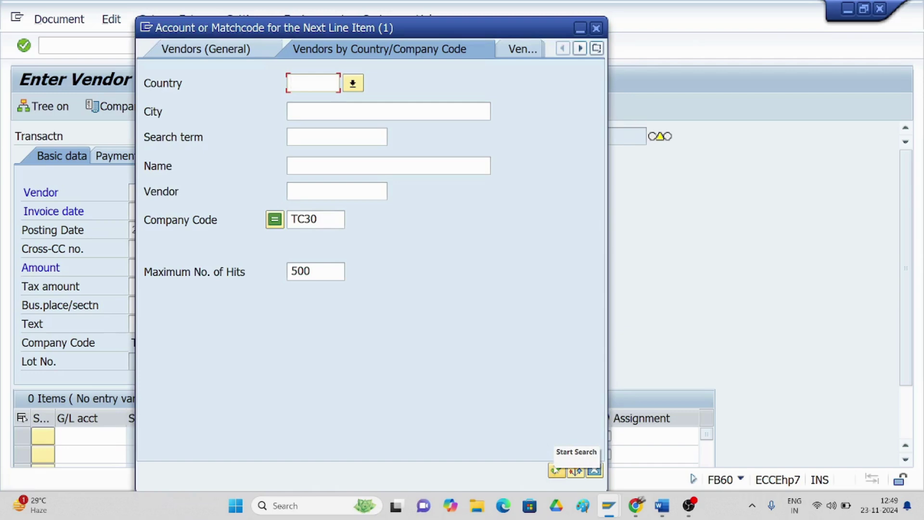
key(ctrl+Page_Up)
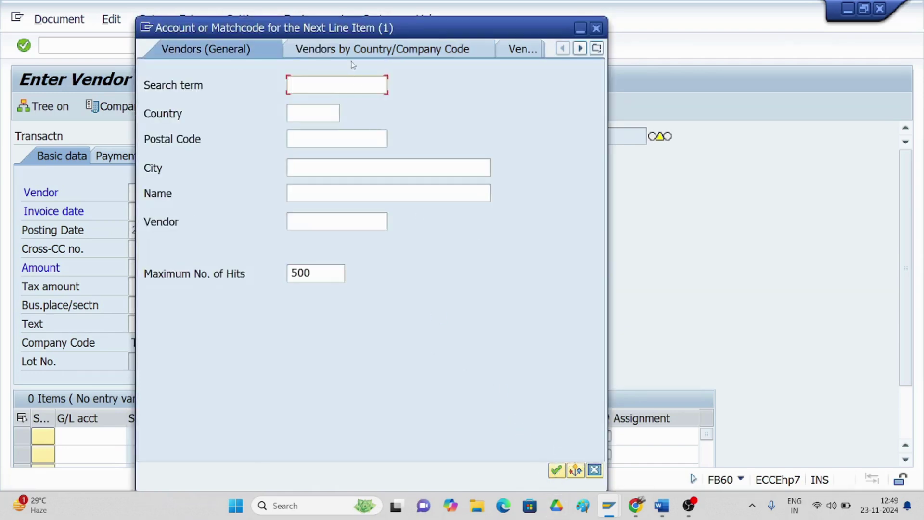
click(352, 52)
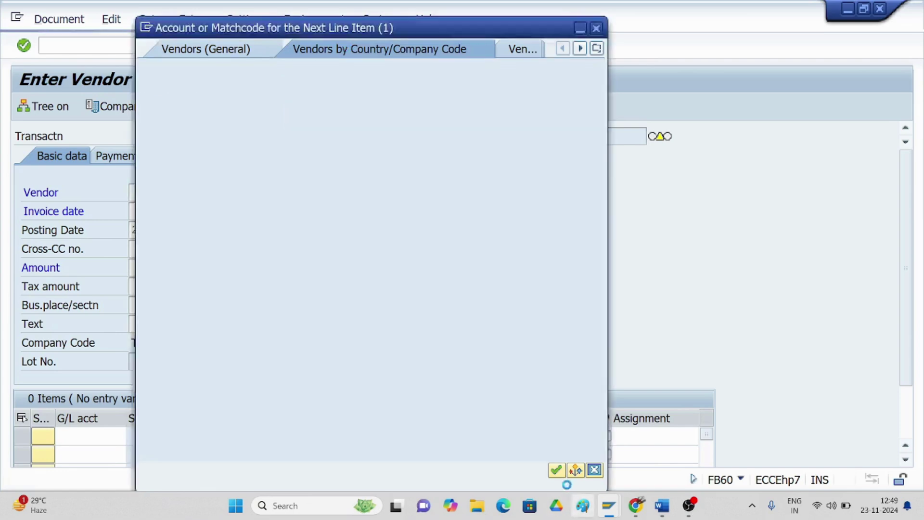
click(556, 471)
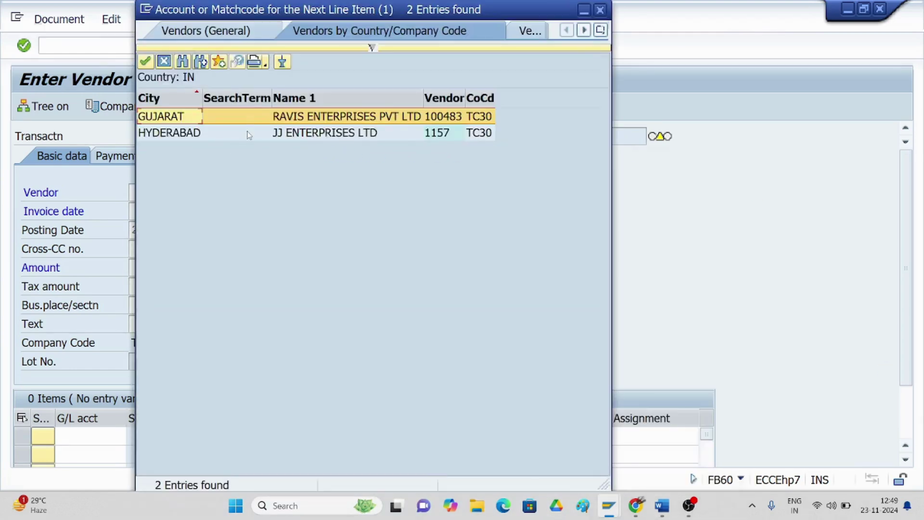
double_click(304, 137)
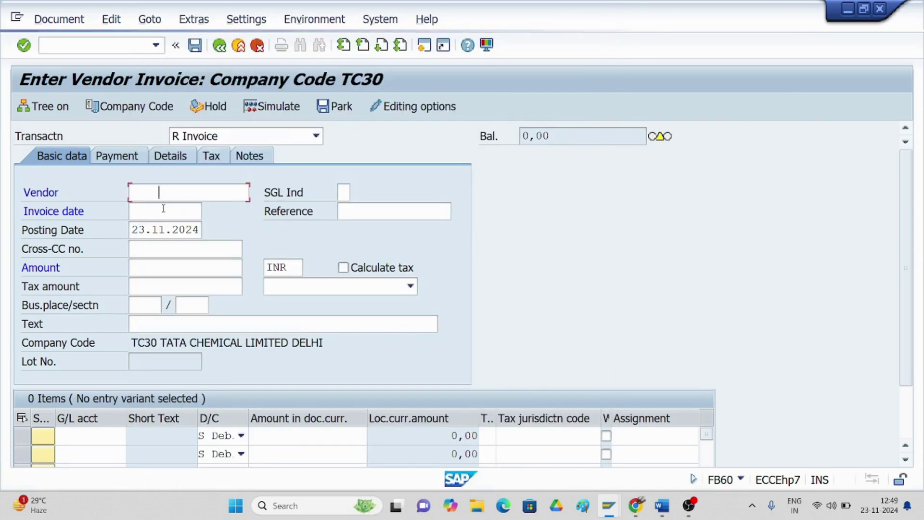
- Enter invoice date 23.11.2024 and open a second SAP session
click(160, 210)
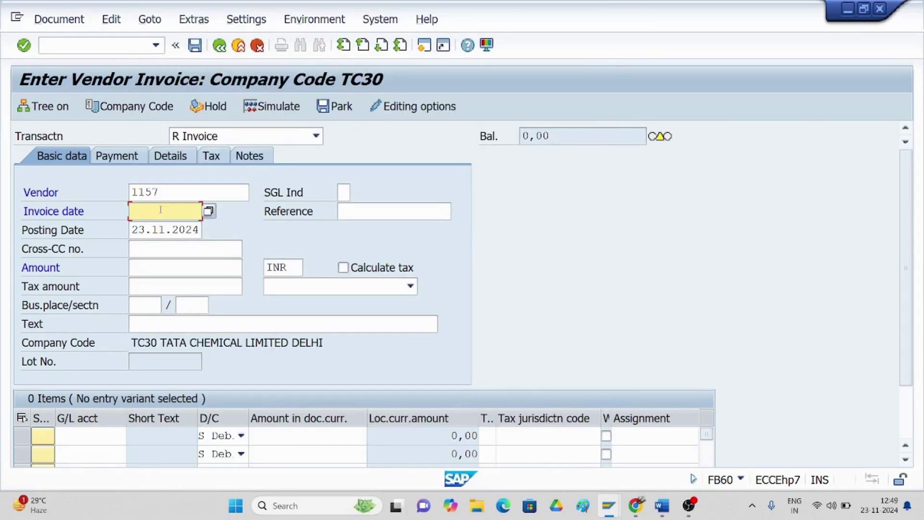
text(23.11.2024)
click(423, 47)
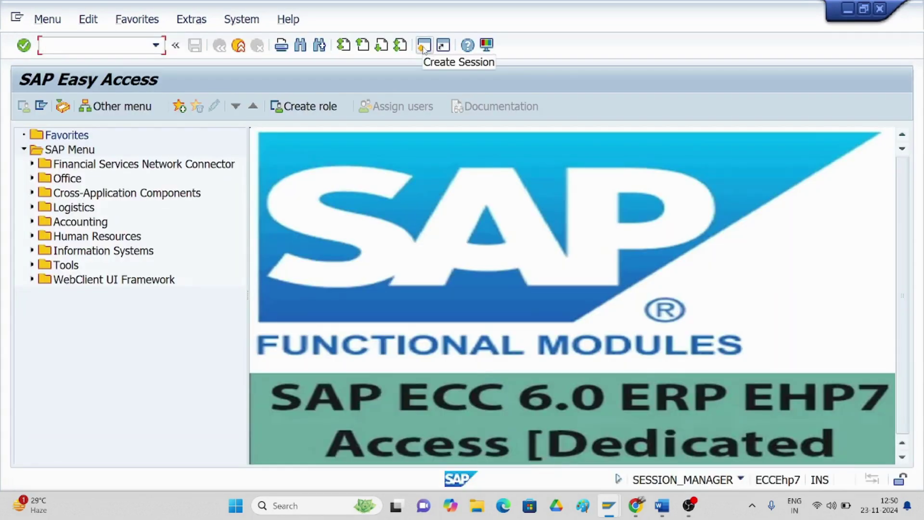
- In XK02, open vendor 1157 with company code payment transactions data selected
text(/nx)
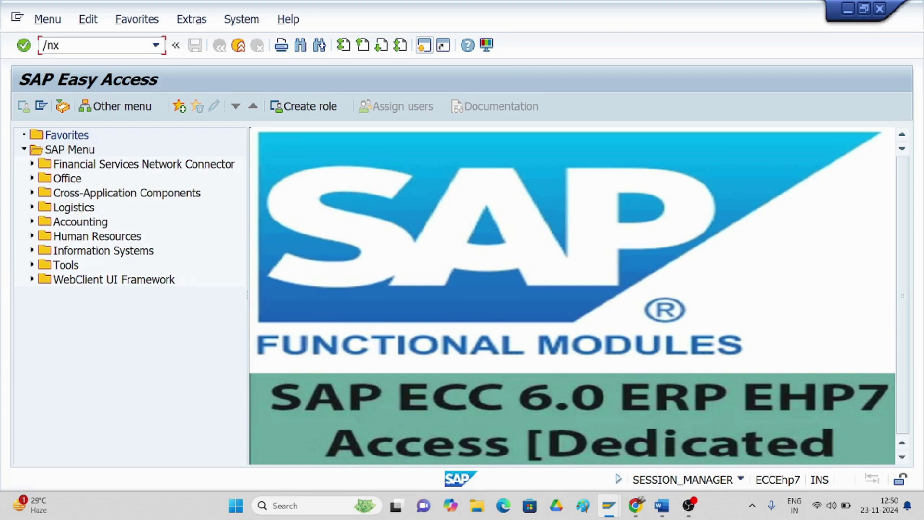
text(k02)
key(Return)
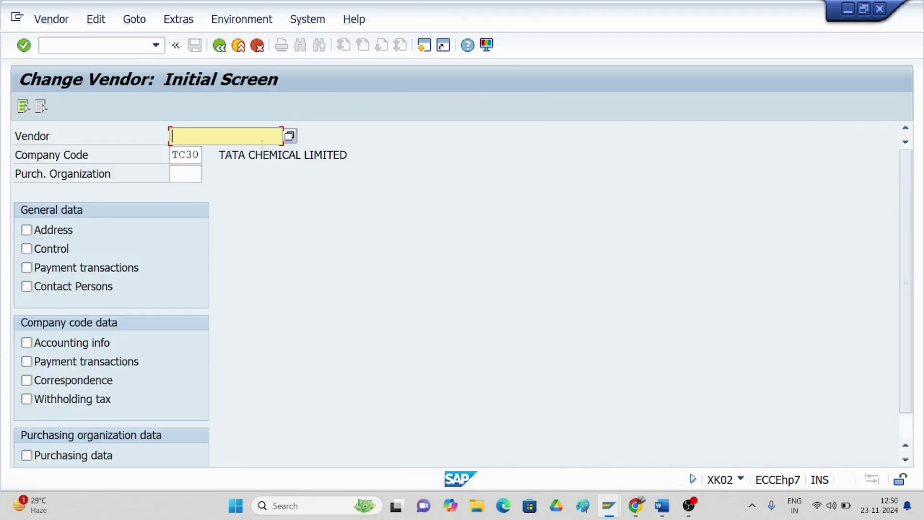
click(292, 138)
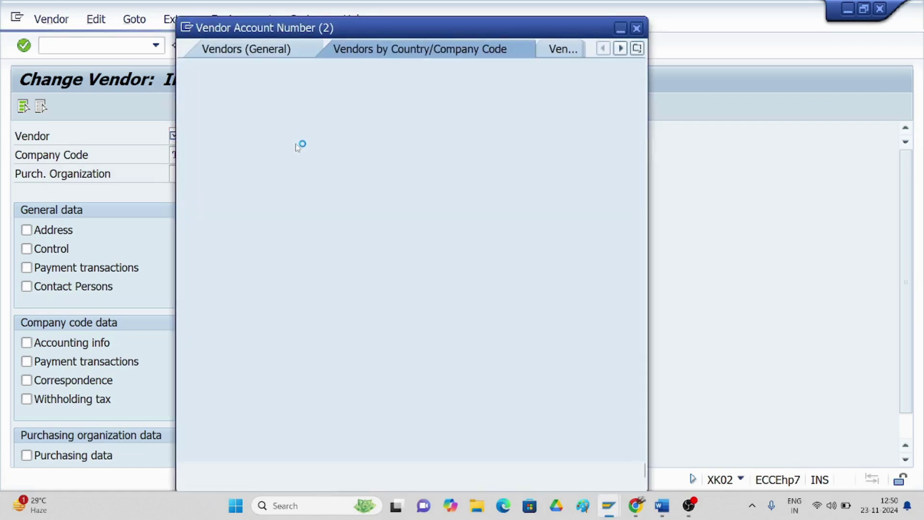
click(596, 470)
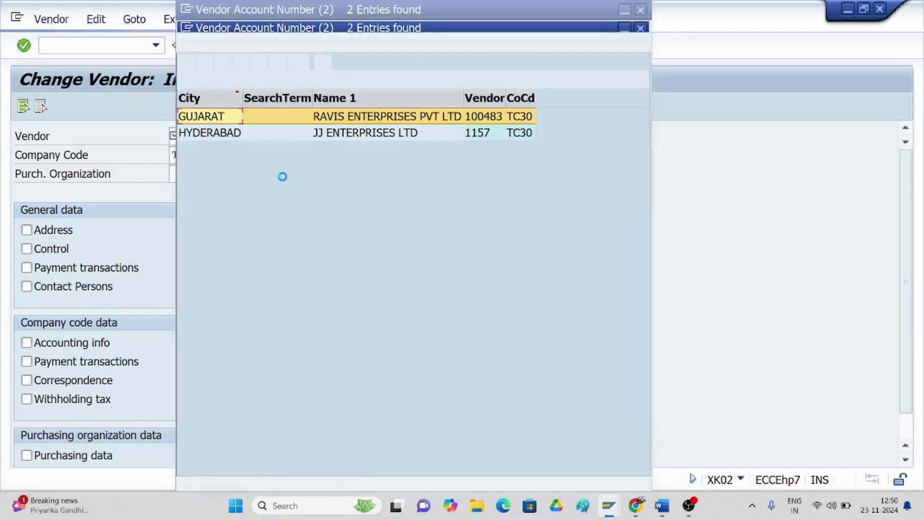
double_click(323, 137)
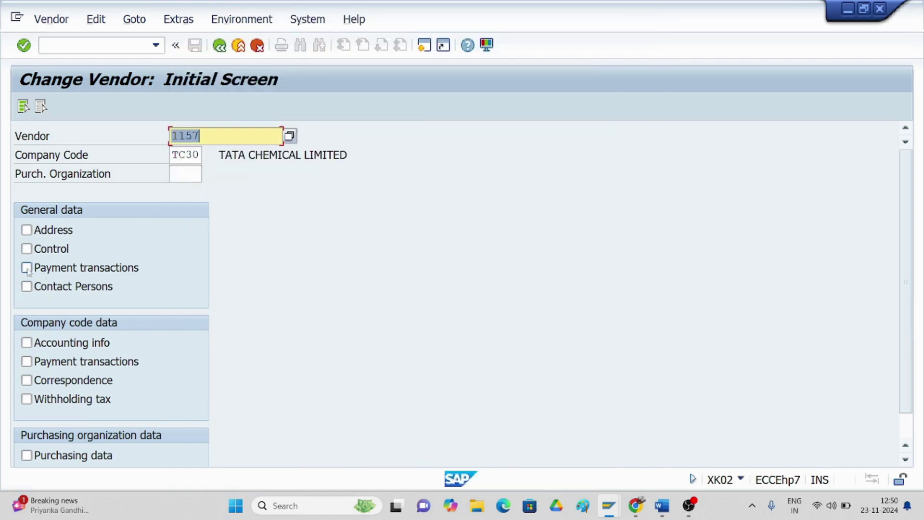
click(27, 361)
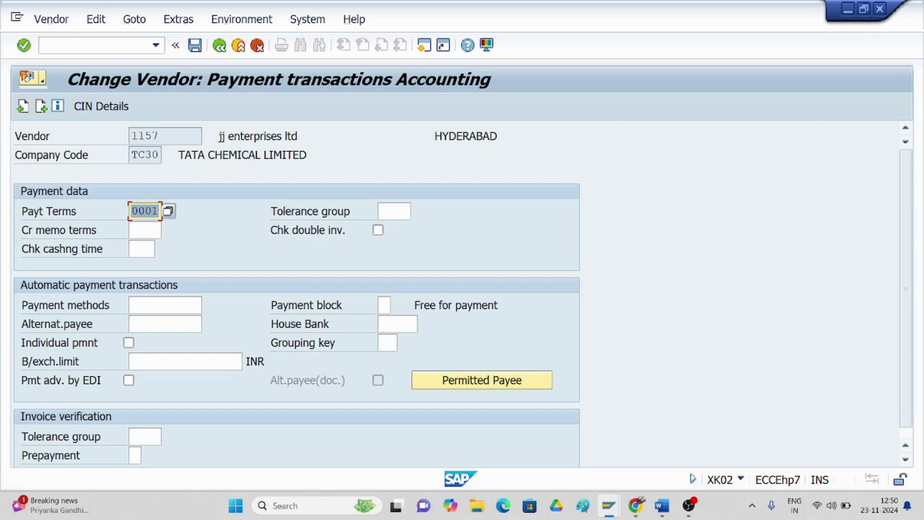
- Replace vendor 1157's payment terms 0001 with TM60 and save the vendor
click(167, 212)
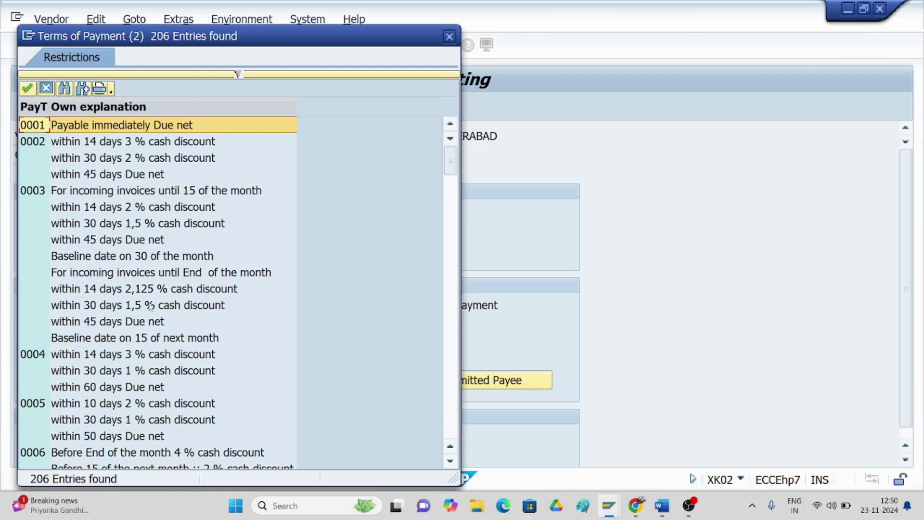
click(65, 90)
text(tm60)
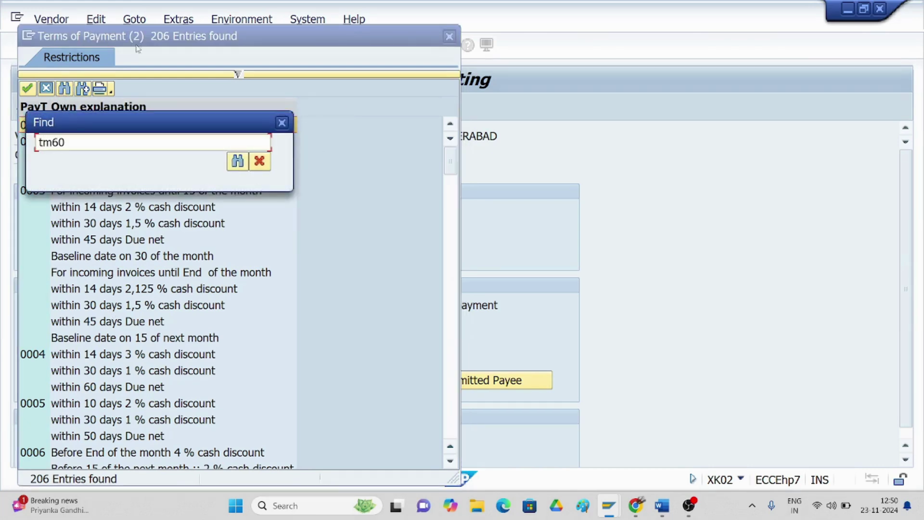
click(239, 162)
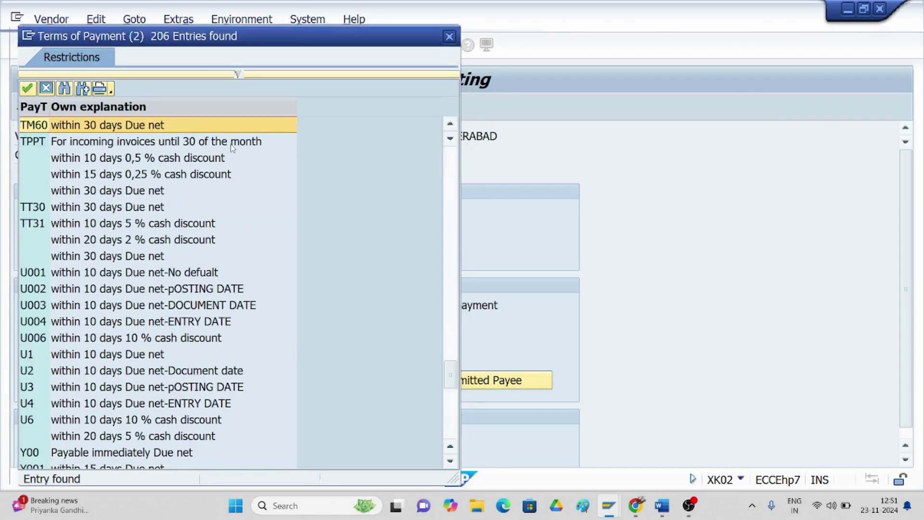
click(110, 131)
double_click(111, 130)
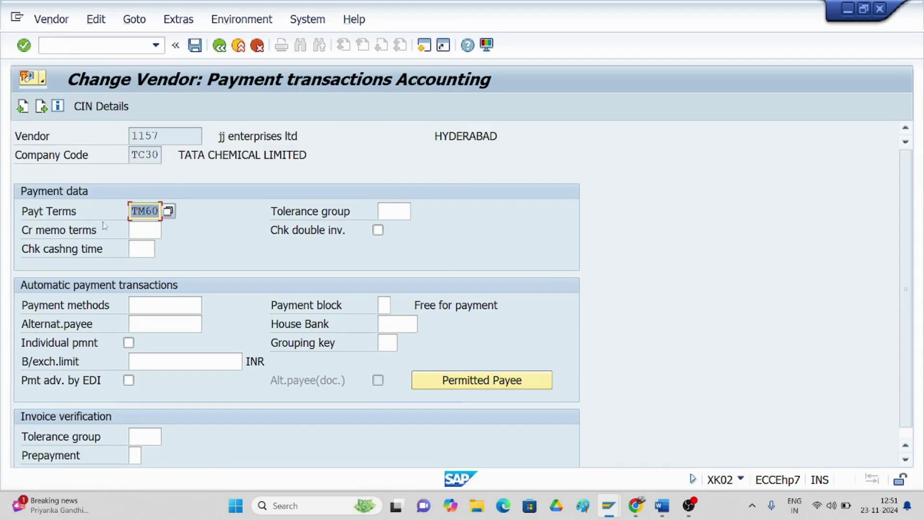
click(158, 210)
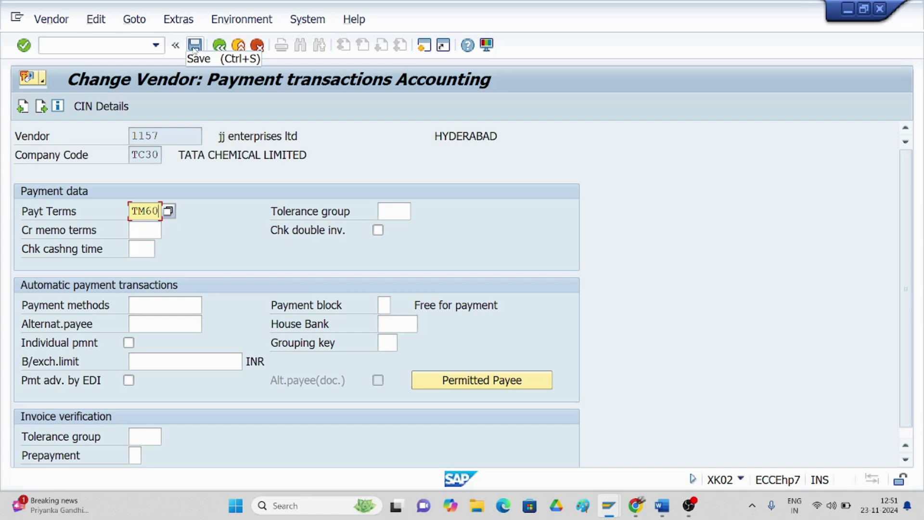
click(194, 45)
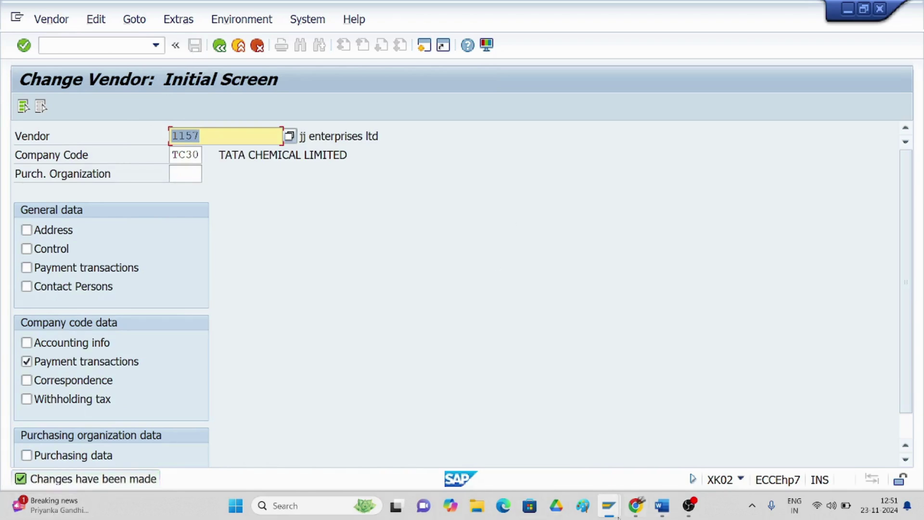
- On the FB60 invoice, enter amount 6000 and text 'BEING INVOICE BOOKED FOR RENT'
mouse_move(609, 511)
click(603, 472)
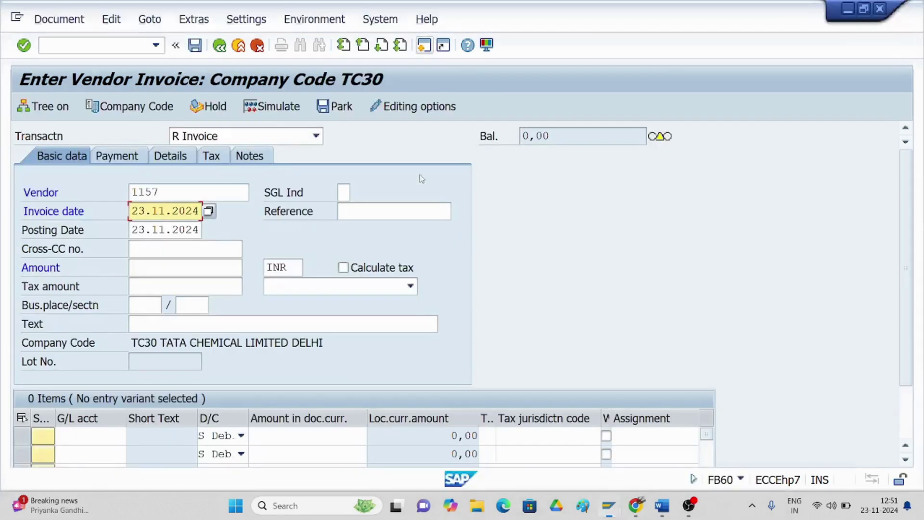
click(140, 273)
text(6000)
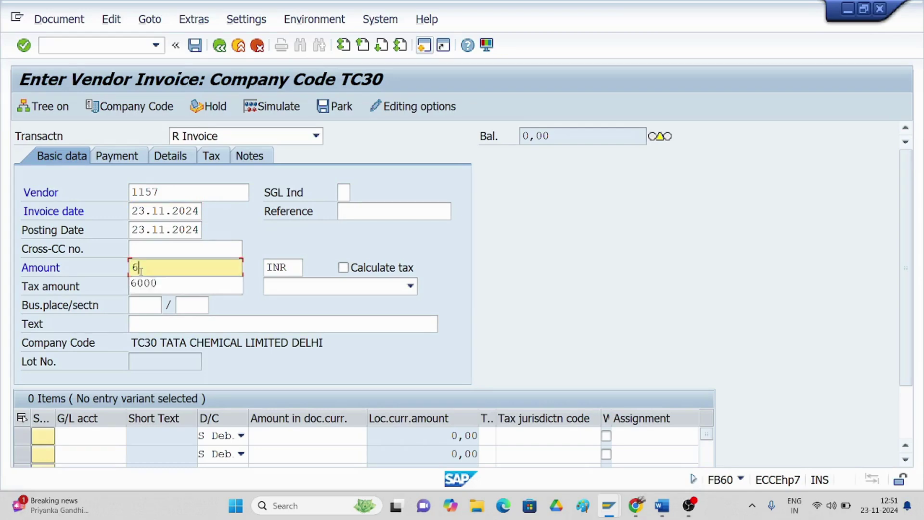
click(166, 329)
click(167, 330)
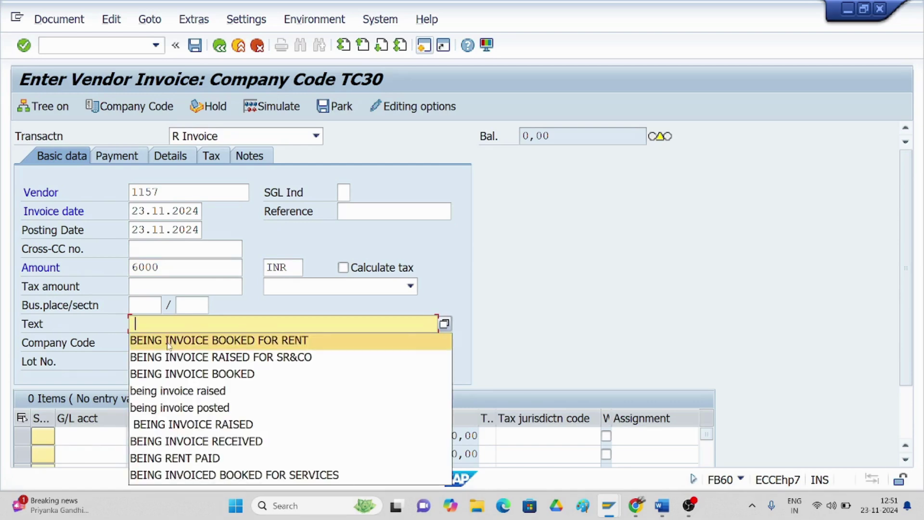
click(169, 341)
- Add a debit line for G/L account 3000 RENT A/C with amount 6000
click(91, 437)
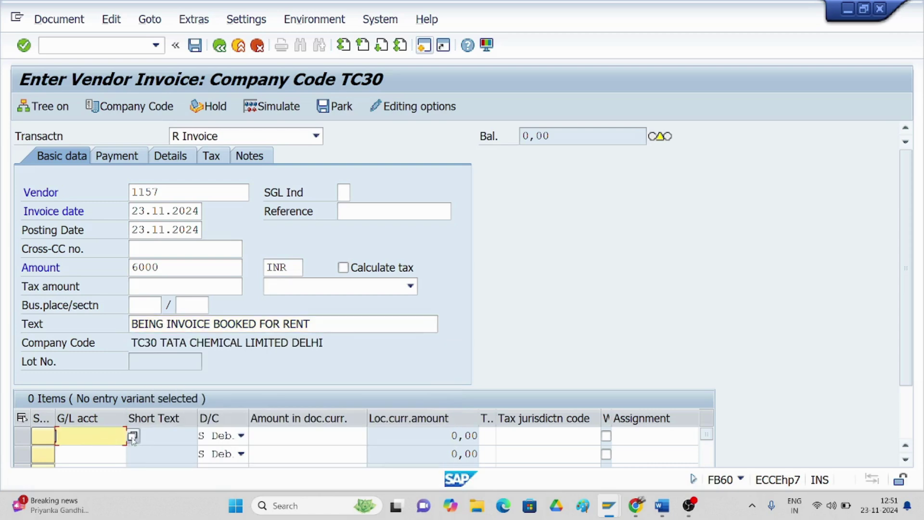
click(132, 436)
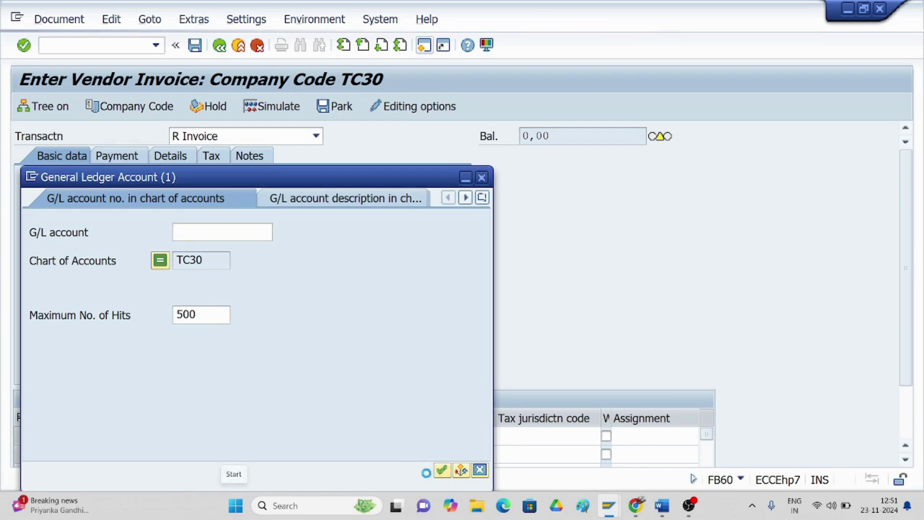
click(442, 469)
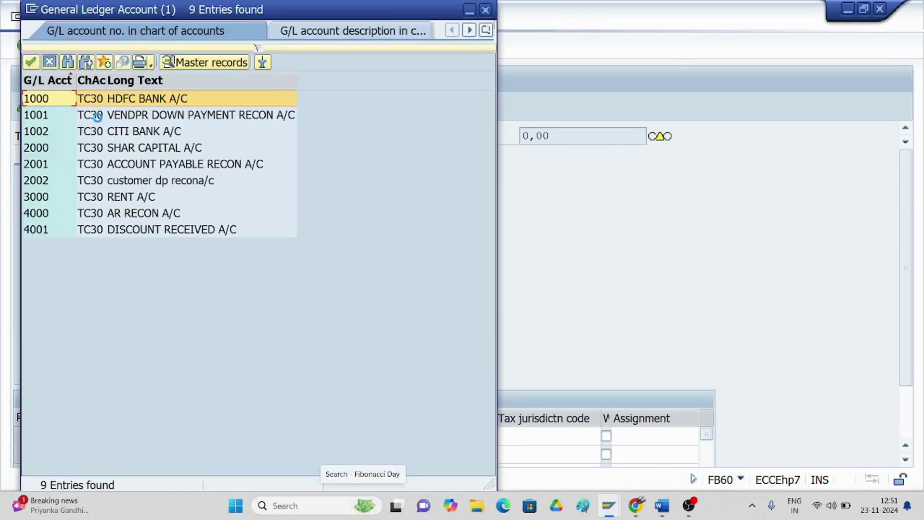
double_click(107, 198)
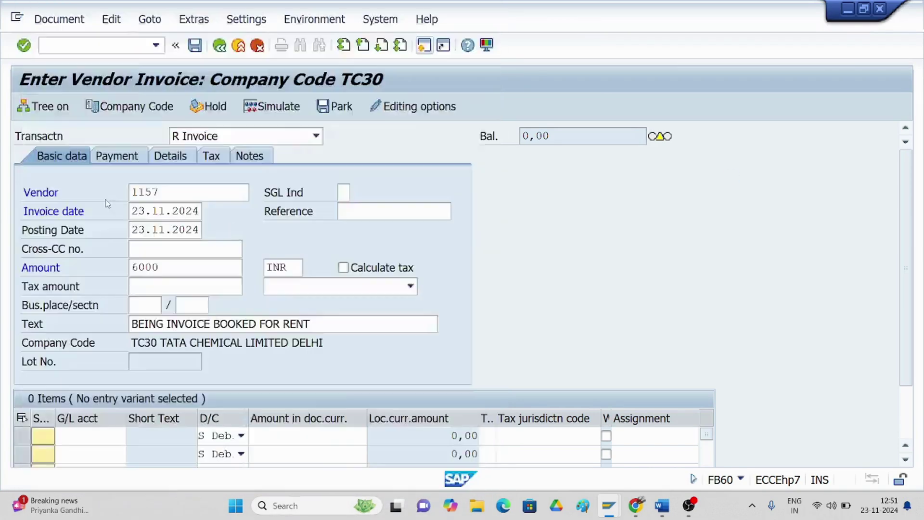
click(291, 434)
text(6000)
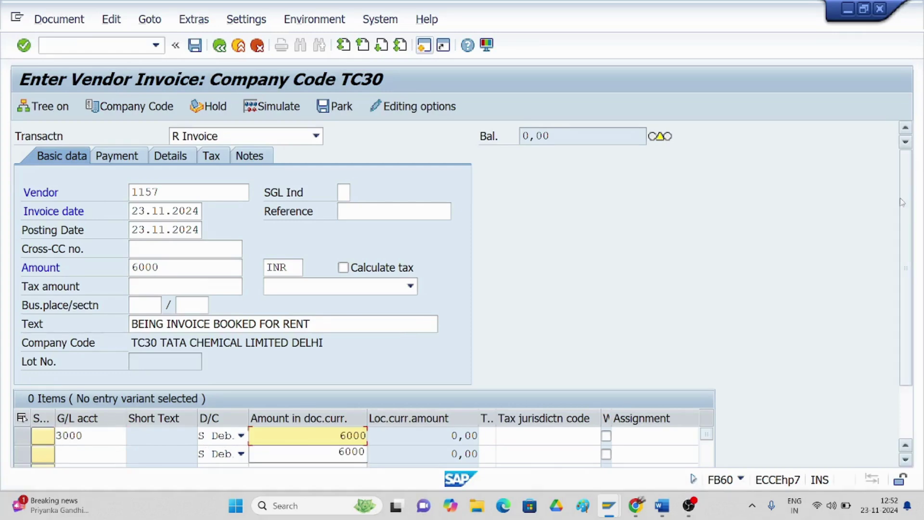
drag(905, 208, 911, 262)
- Give the rent line text 'being invoicebooked', validate, and view payment data showing TM60 and block A
click(691, 433)
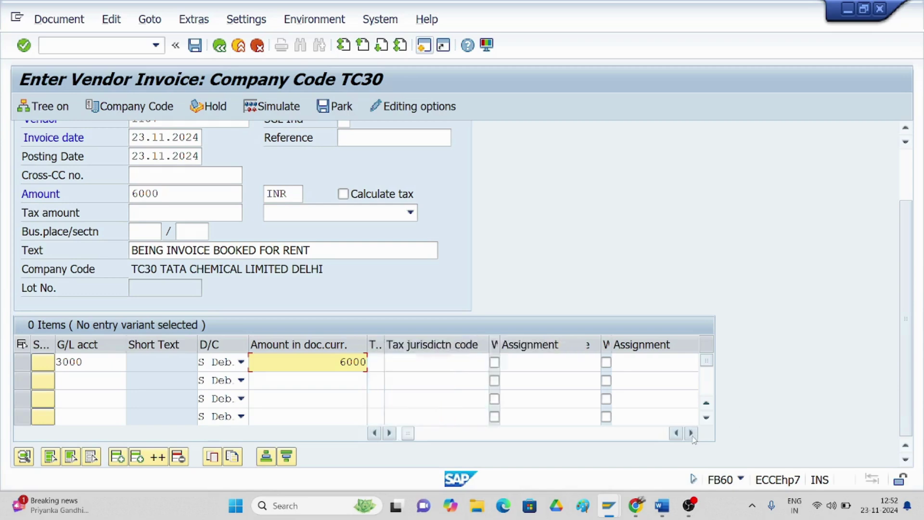
click(691, 432)
click(691, 433)
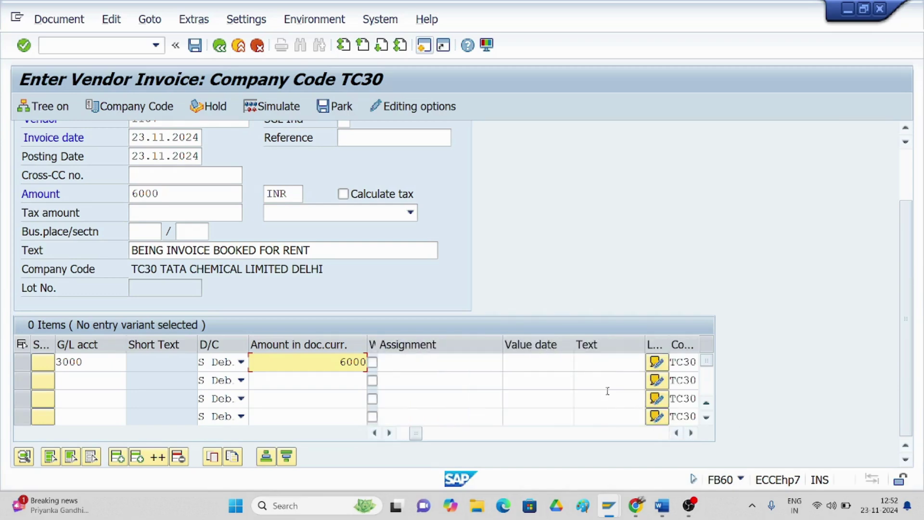
click(589, 367)
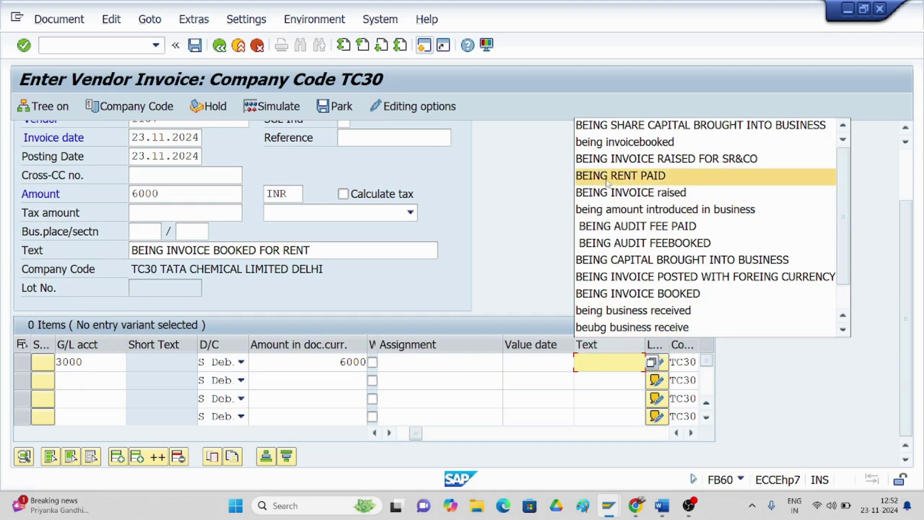
click(631, 142)
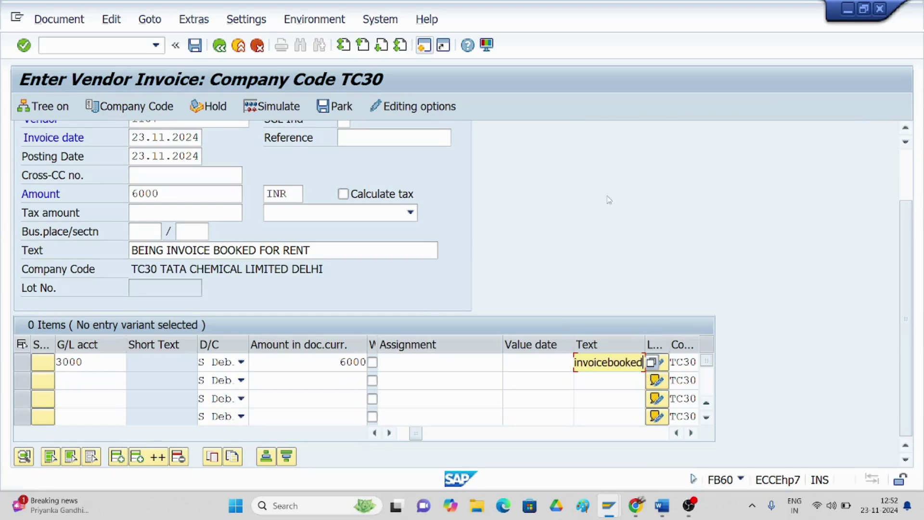
scroll(526, 243, up, 3)
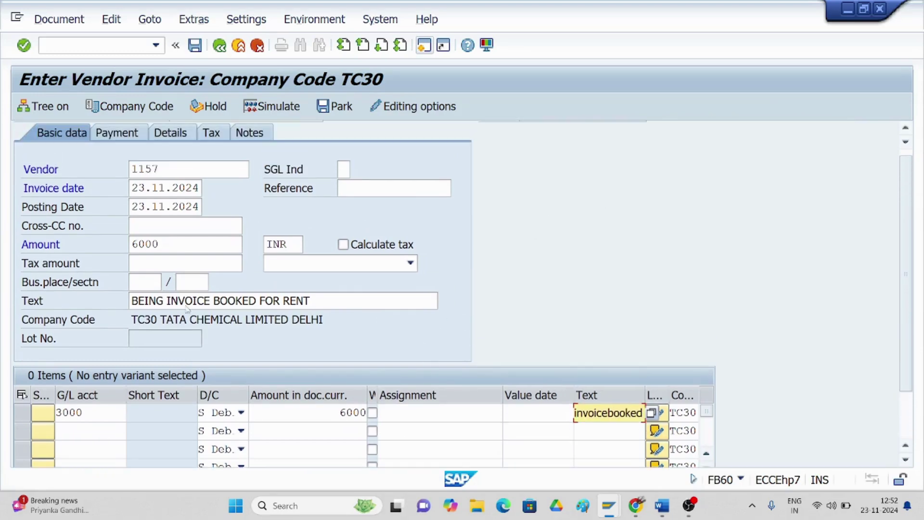
scroll(188, 308, up, 1)
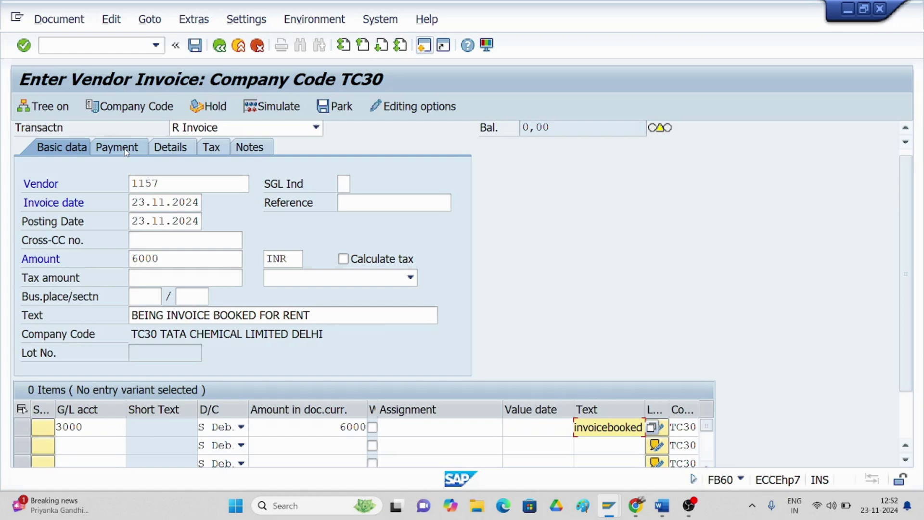
key(Return)
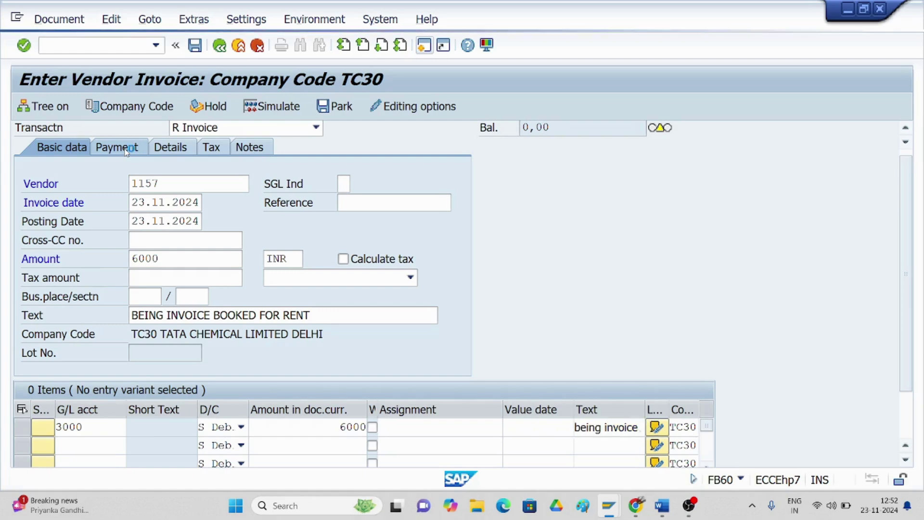
click(126, 150)
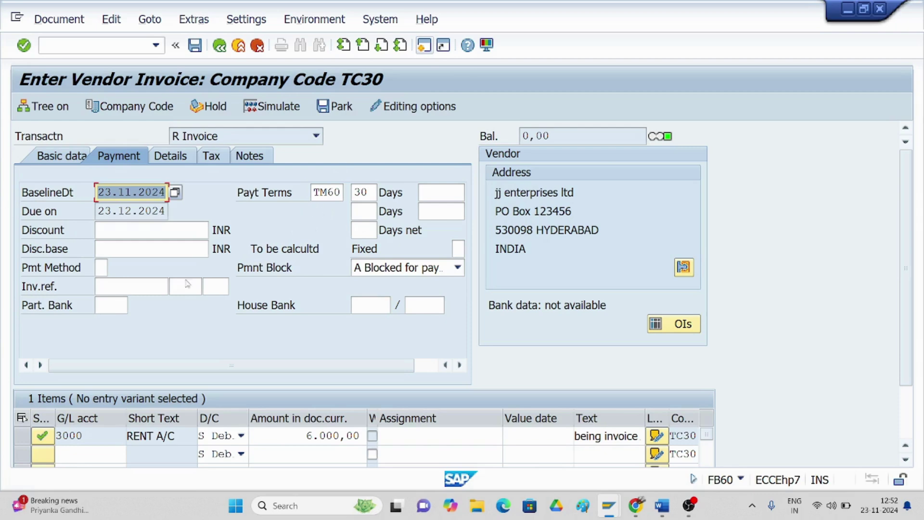
- Simulate the 6000 INR rent invoice, then post it as document 3008 in TC30
click(52, 22)
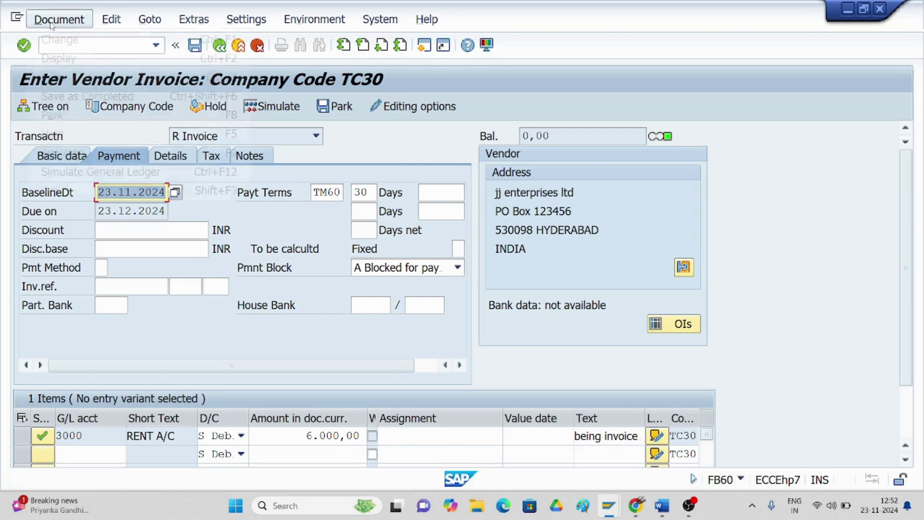
click(61, 152)
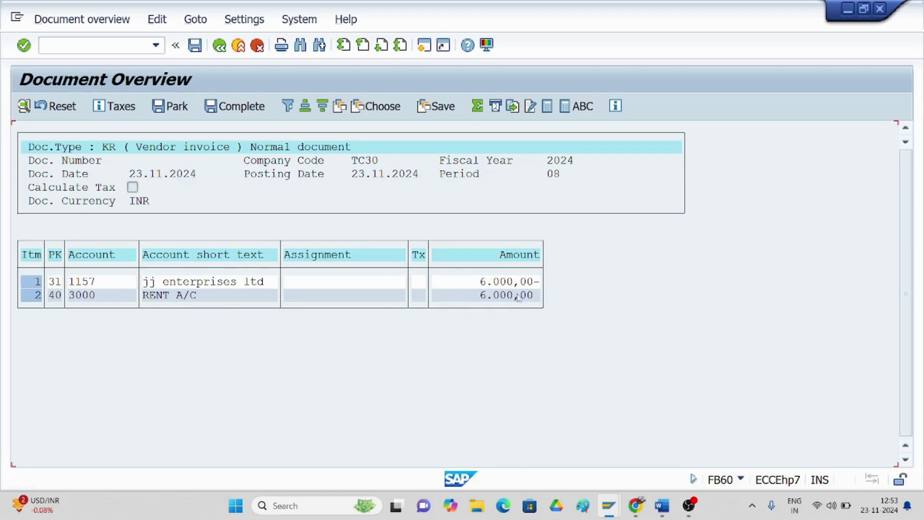
click(194, 47)
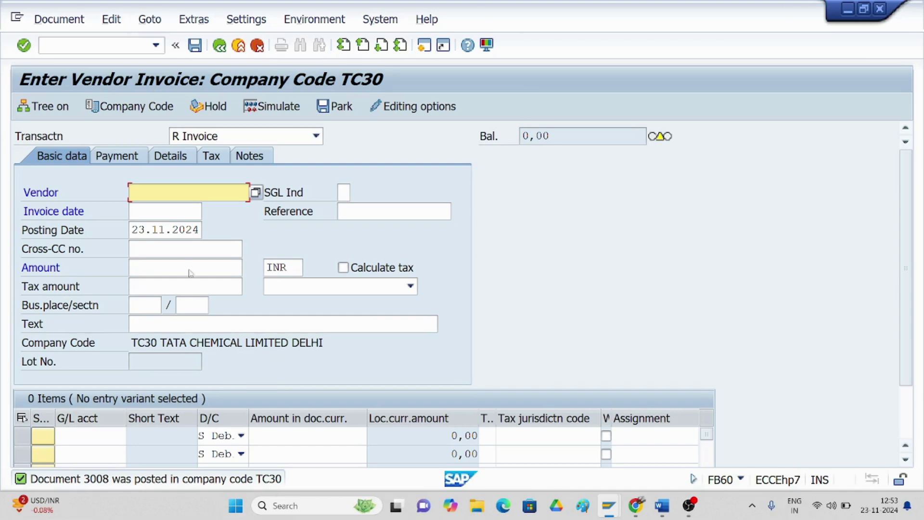
- Start the outgoing payment transaction and enter document date 23.11.2024
click(105, 48)
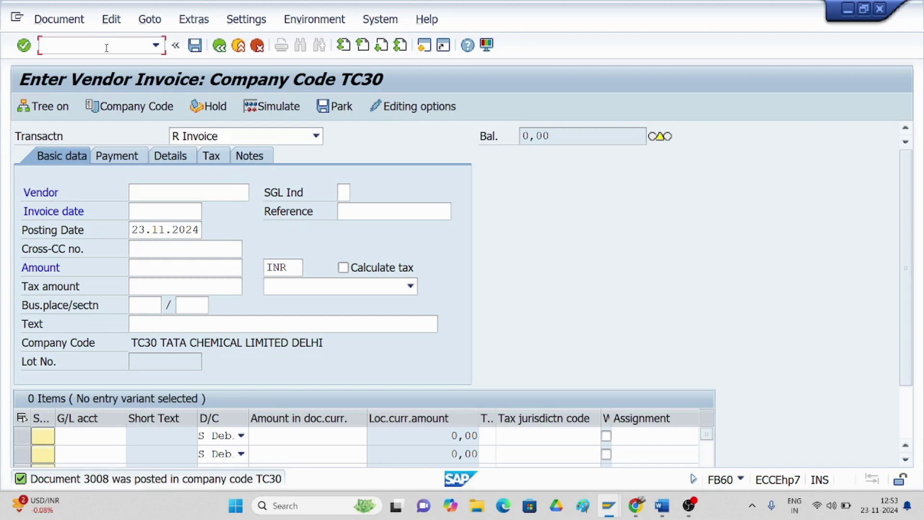
text(/nfb03)
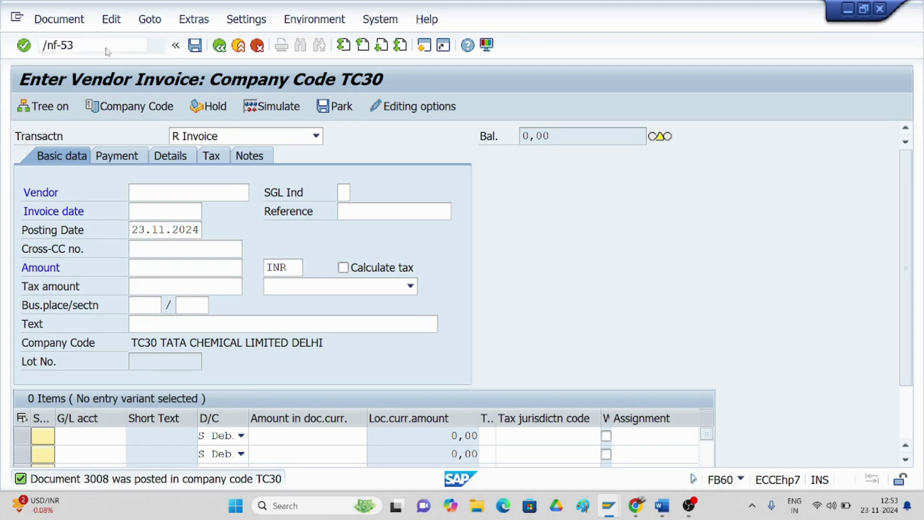
key(Return)
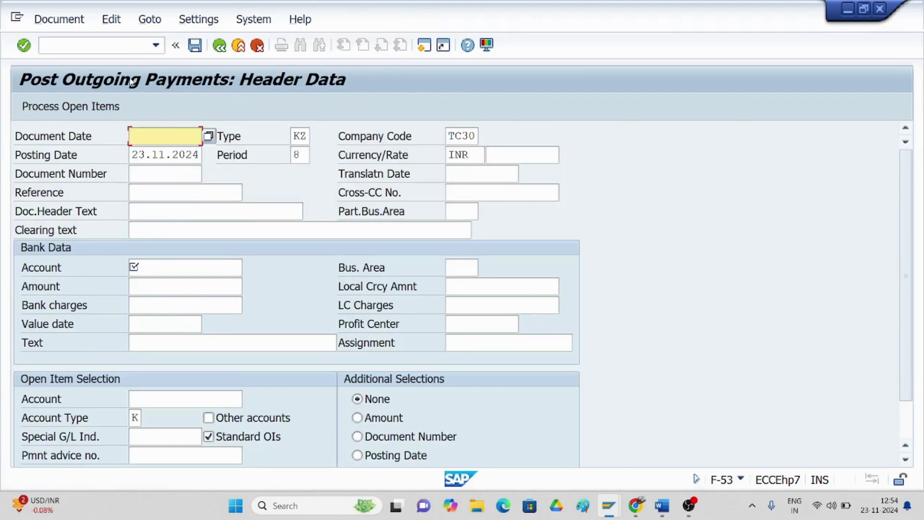
text(23.0)
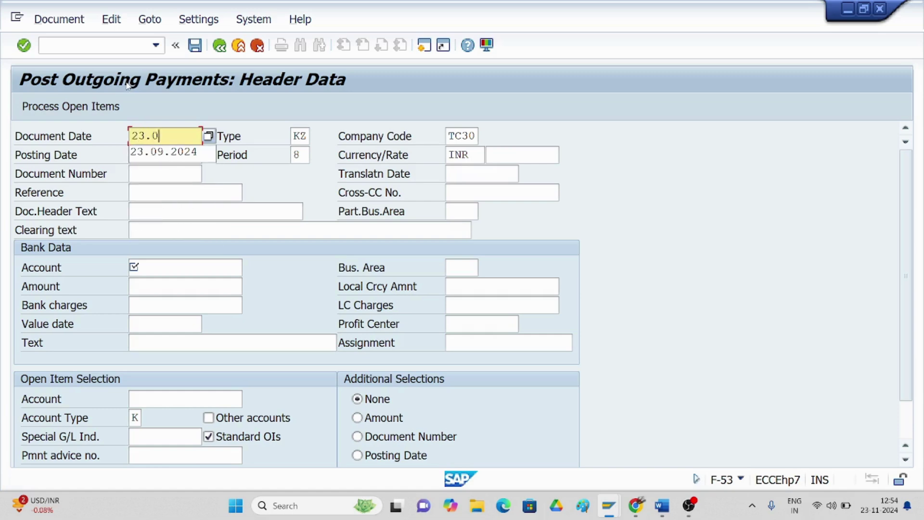
text(11.202)
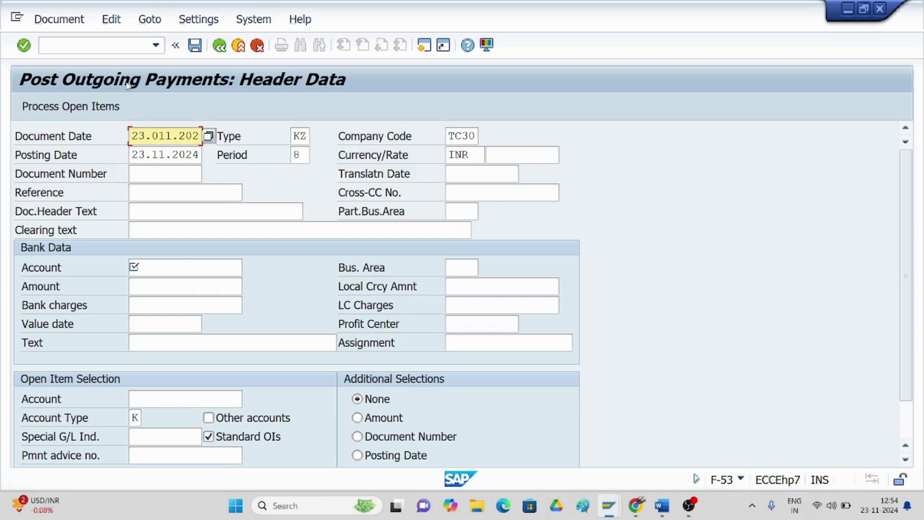
key(BackSpace)
key(BackSpace)
key(BackSpace)
key(BackSpace)
key(BackSpace)
key(BackSpace)
key(BackSpace)
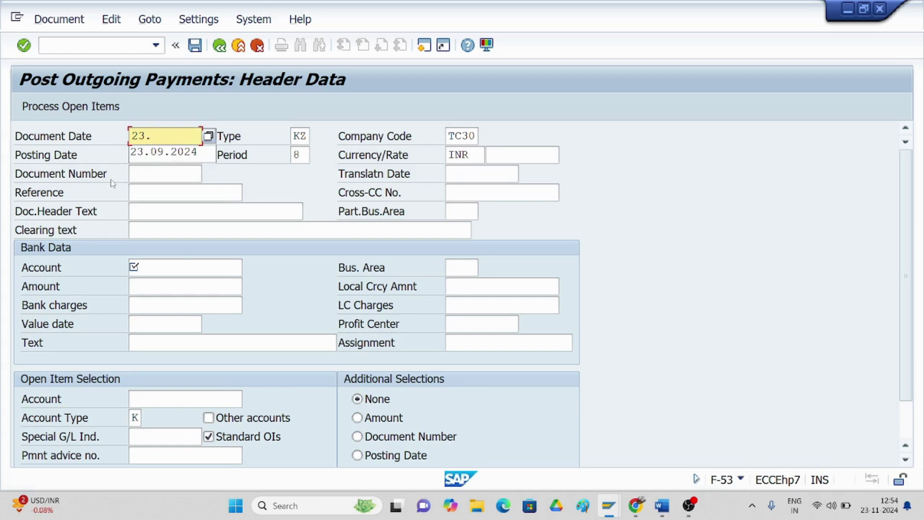
text(11.2024)
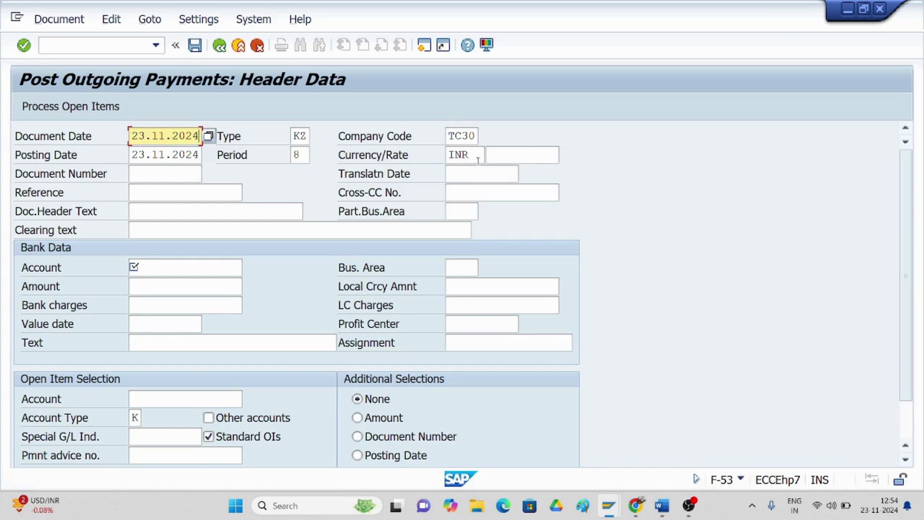
- Enter bank account 1000, amount 6000, and text 'being amount paid to vendor'
click(162, 265)
text(100)
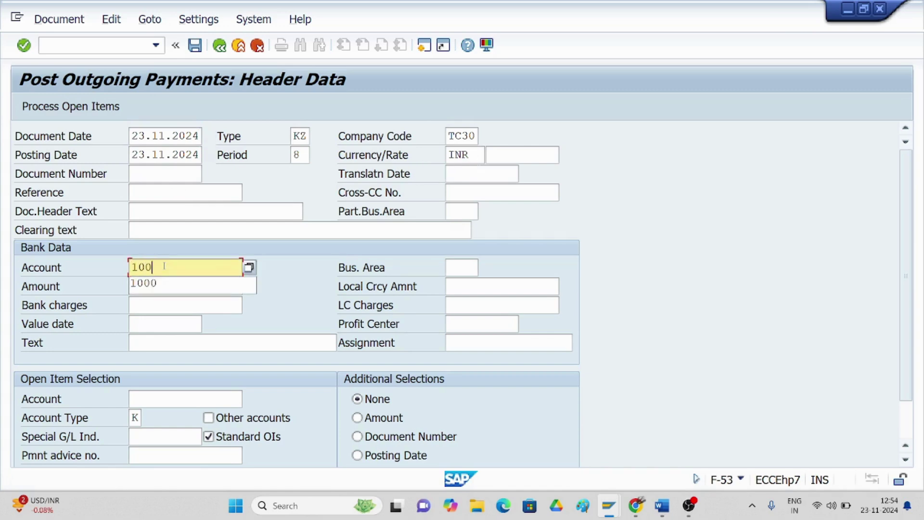
text(0)
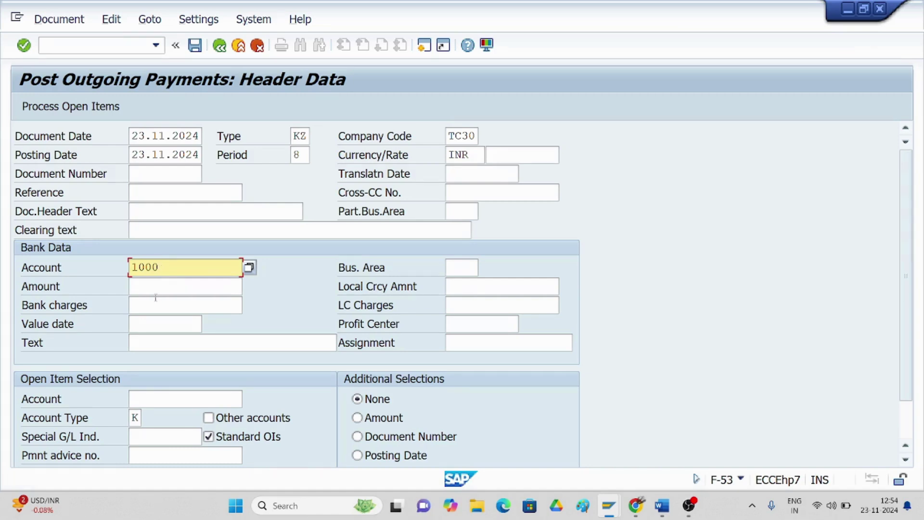
click(151, 287)
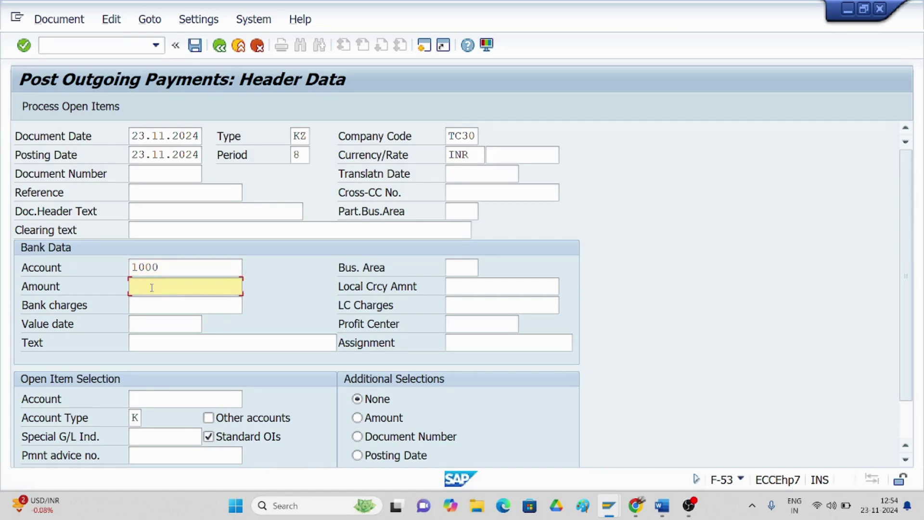
text(6000)
click(148, 346)
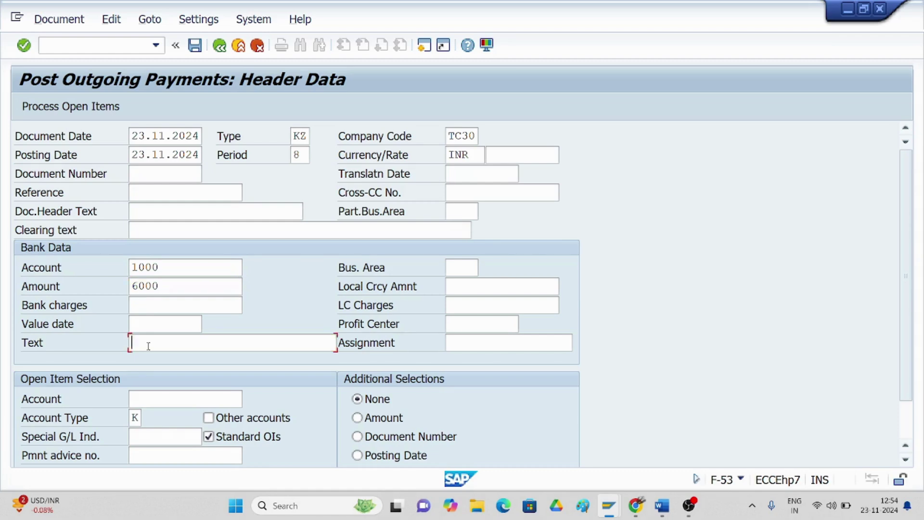
click(148, 346)
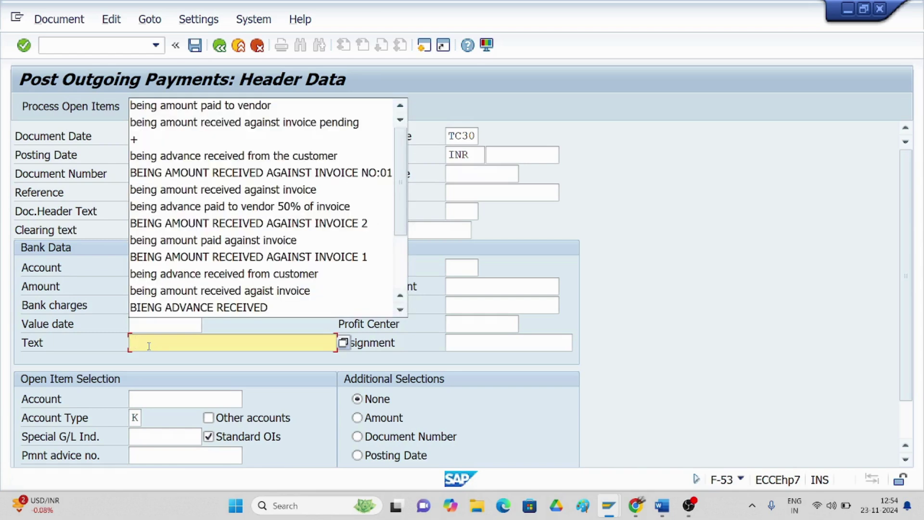
click(178, 114)
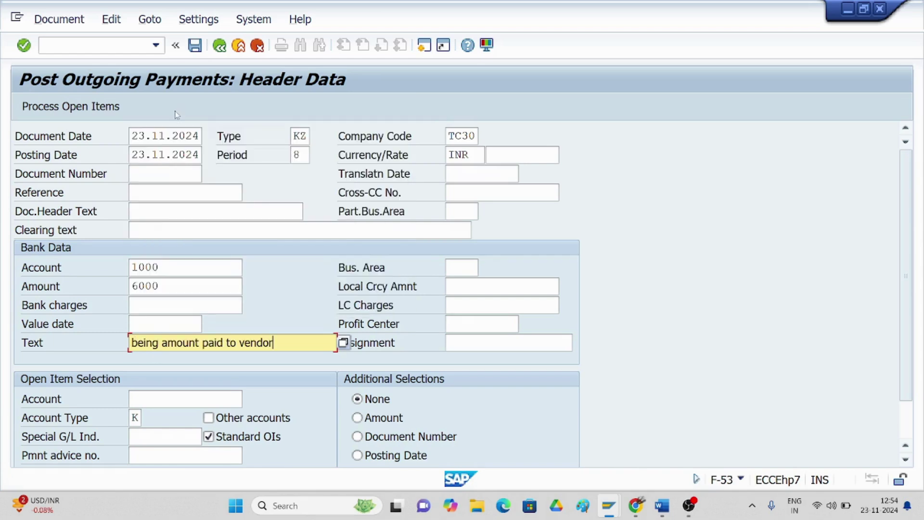
- Select JJ ENTERPRISES LTD (vendor 1157) as the open-item account from the TC30 search
click(155, 401)
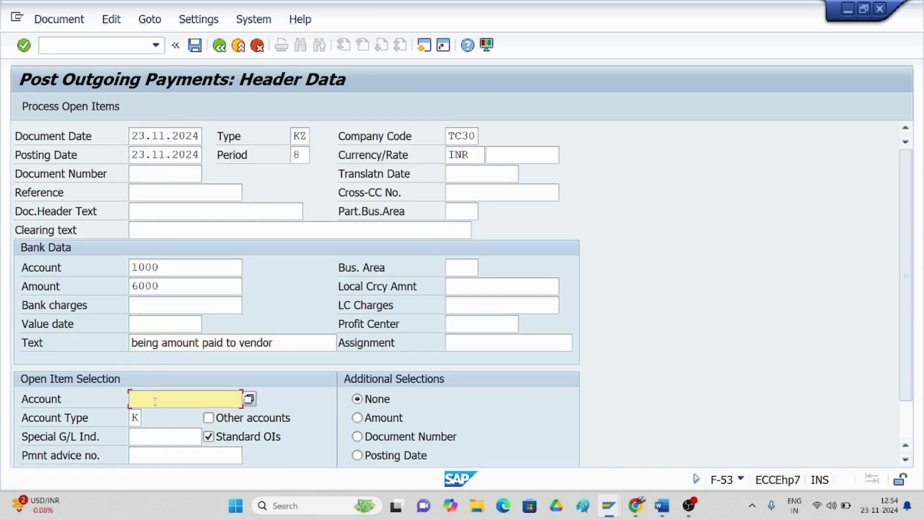
click(249, 399)
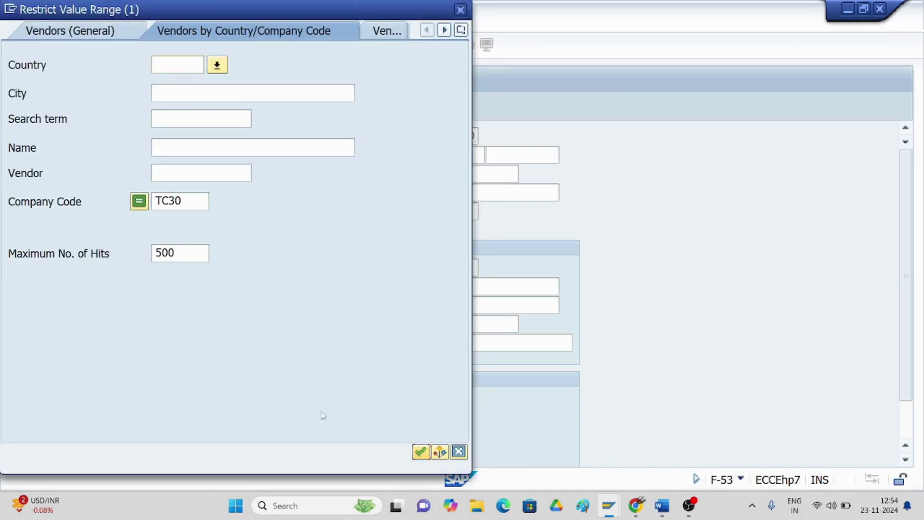
click(419, 452)
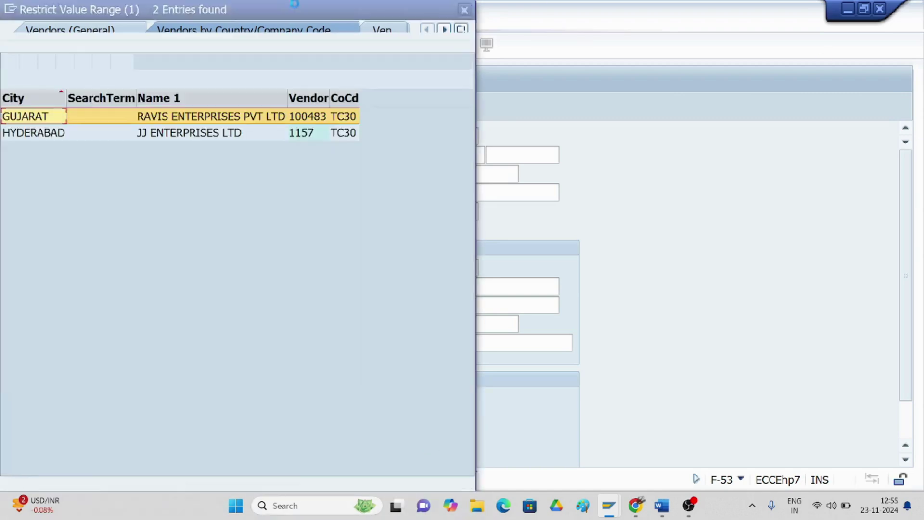
click(178, 133)
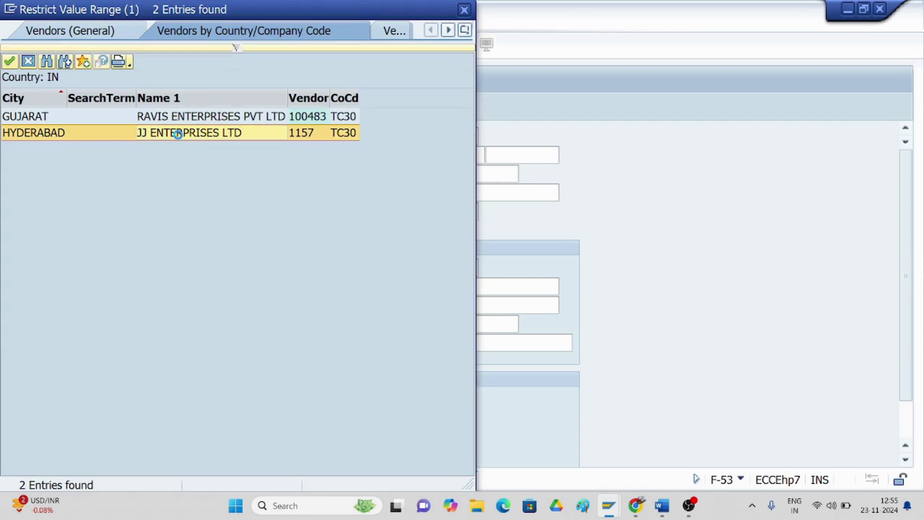
double_click(178, 134)
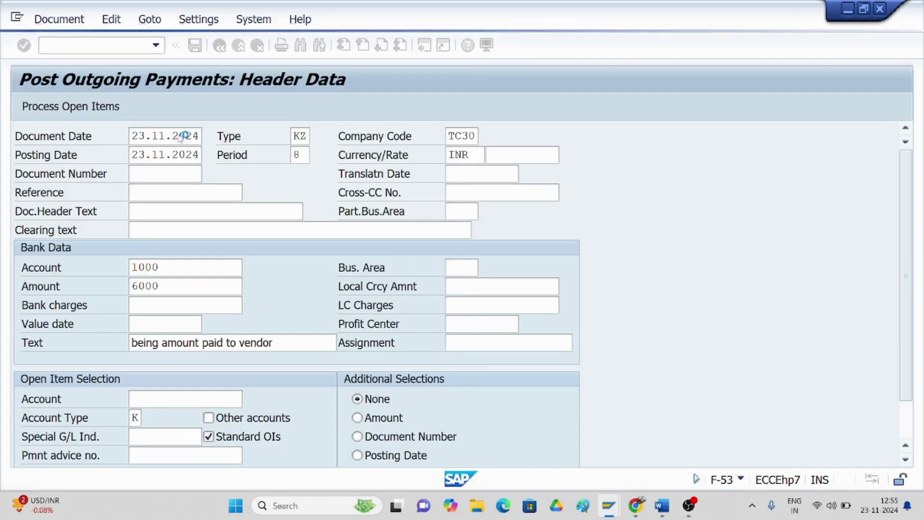
- Assign invoice 3008's 6000 fully to the payment with 0,00 unassigned, then start a second session
click(60, 110)
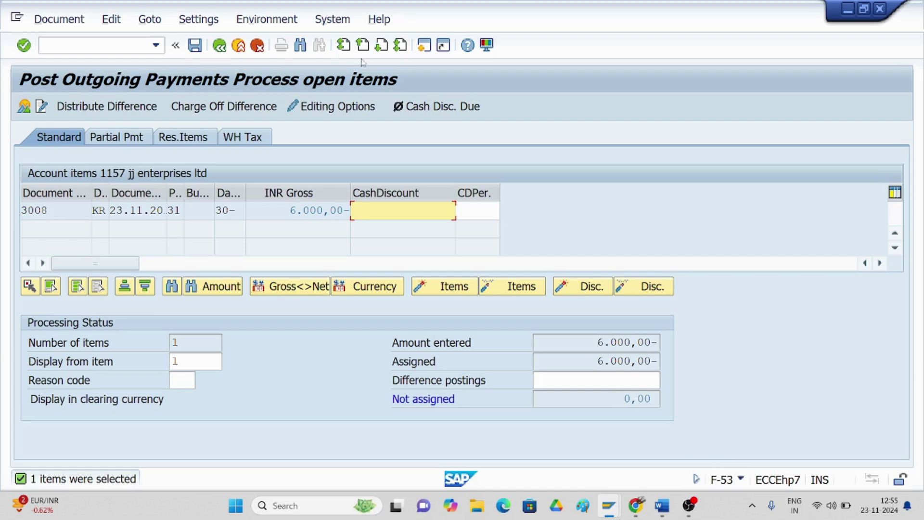
click(422, 46)
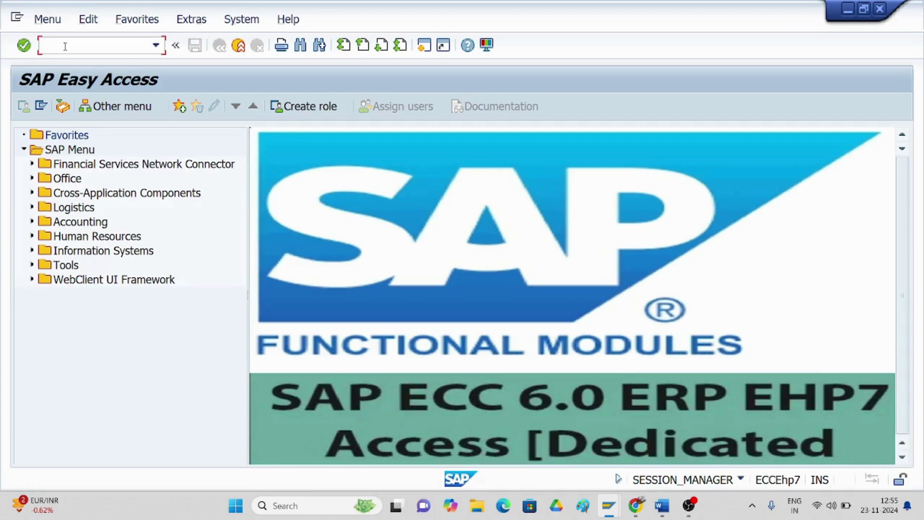
- Use OB27 to save block reason A as a manual payments block under a customizing request
text(/nob27)
key(Return)
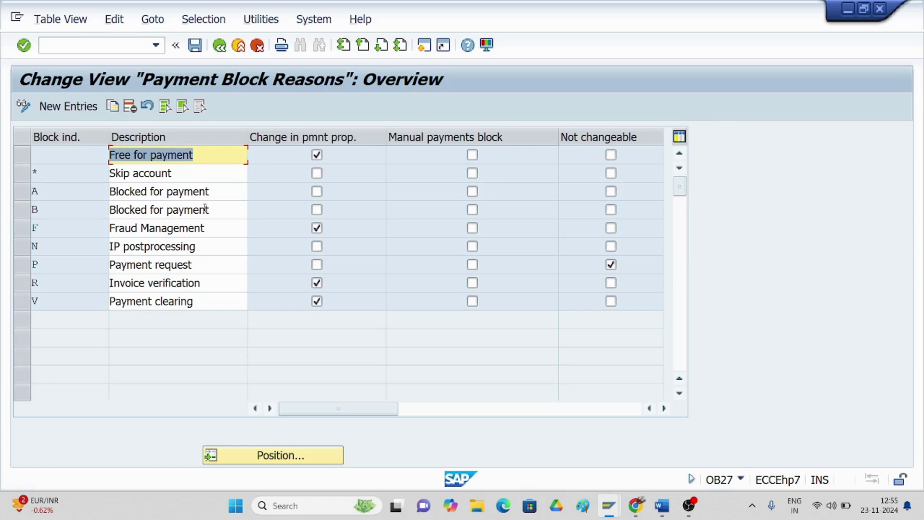
click(472, 191)
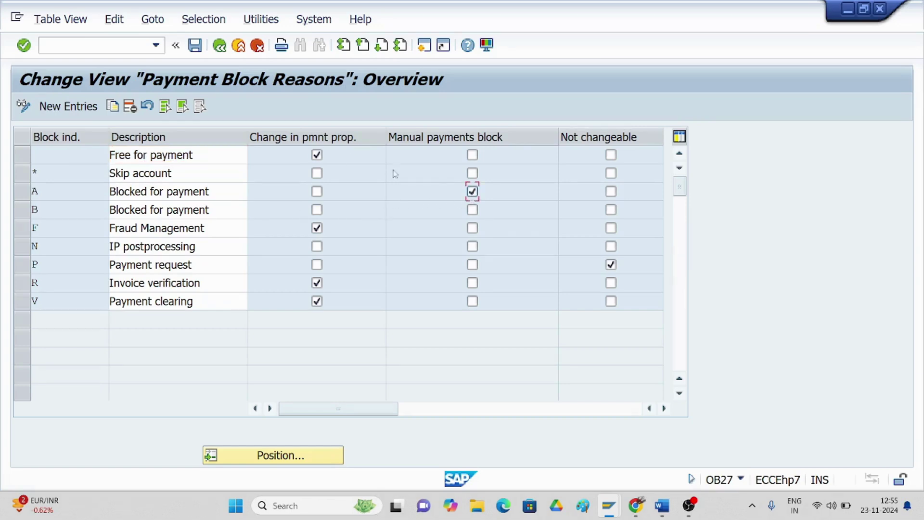
click(195, 46)
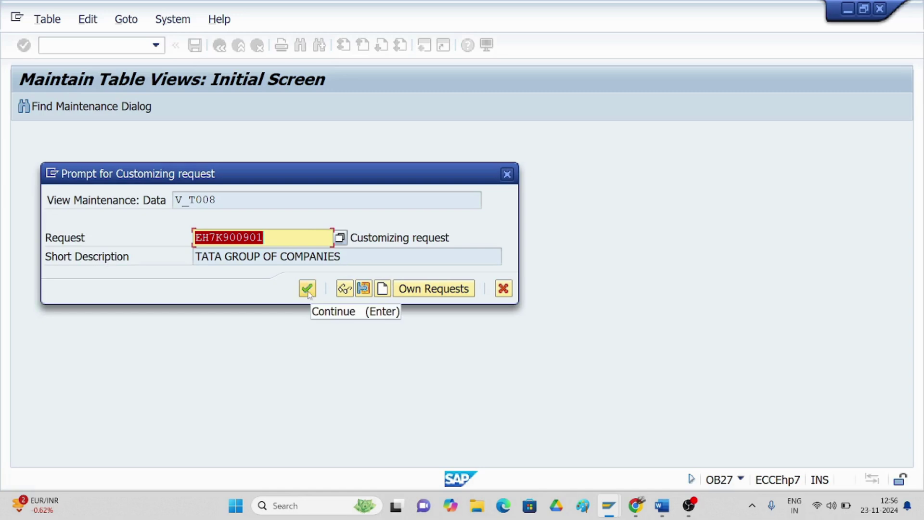
click(307, 288)
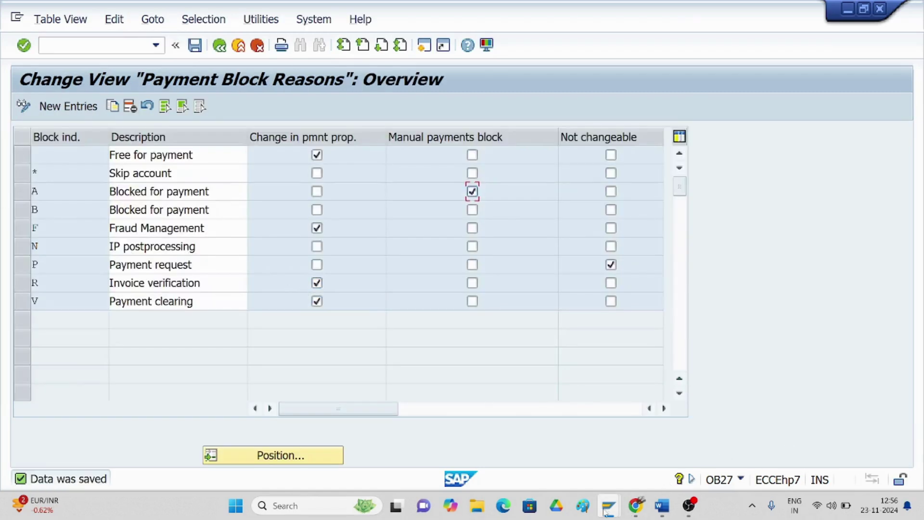
- Go back to the payment window and restart F-53 from the recalled /nf-53 command
mouse_move(609, 505)
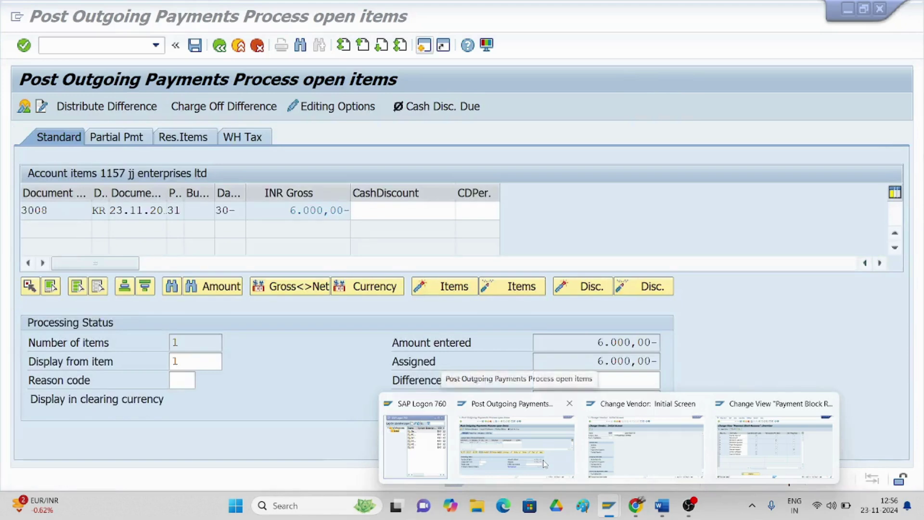
click(545, 464)
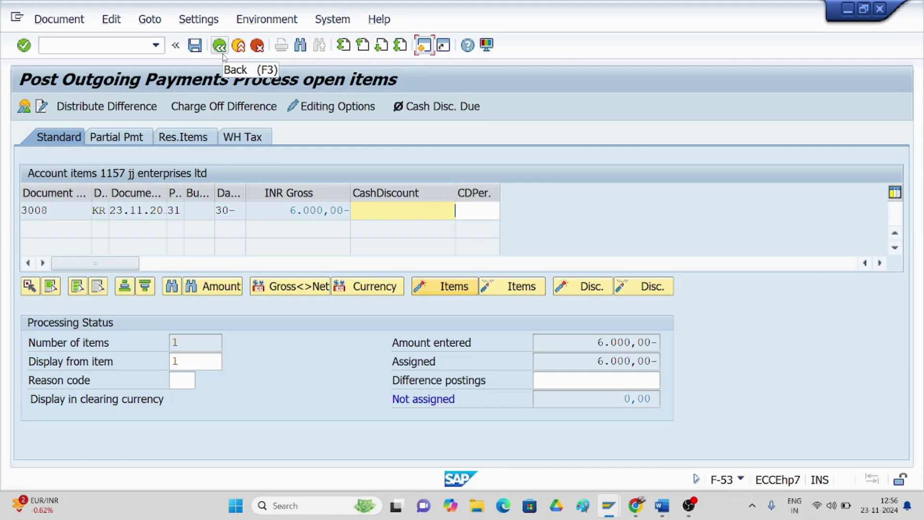
click(156, 46)
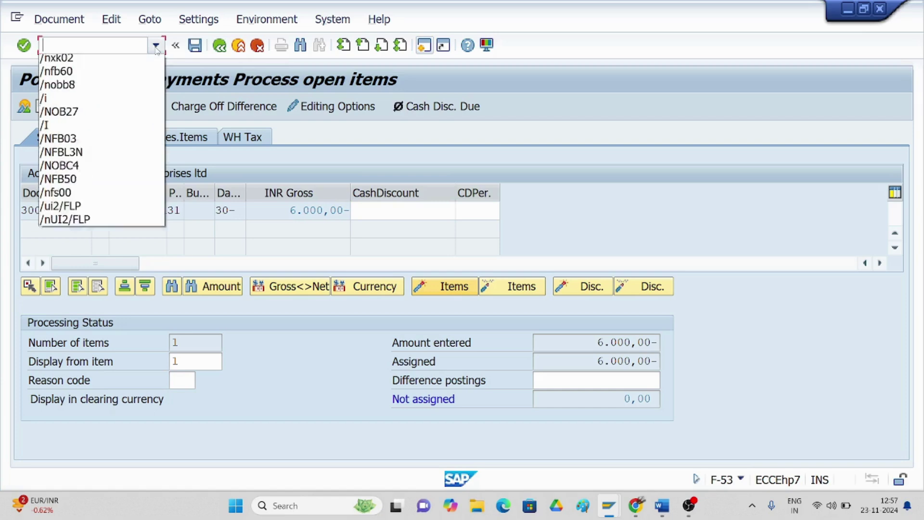
scroll(62, 97, up, 1)
click(57, 73)
click(104, 44)
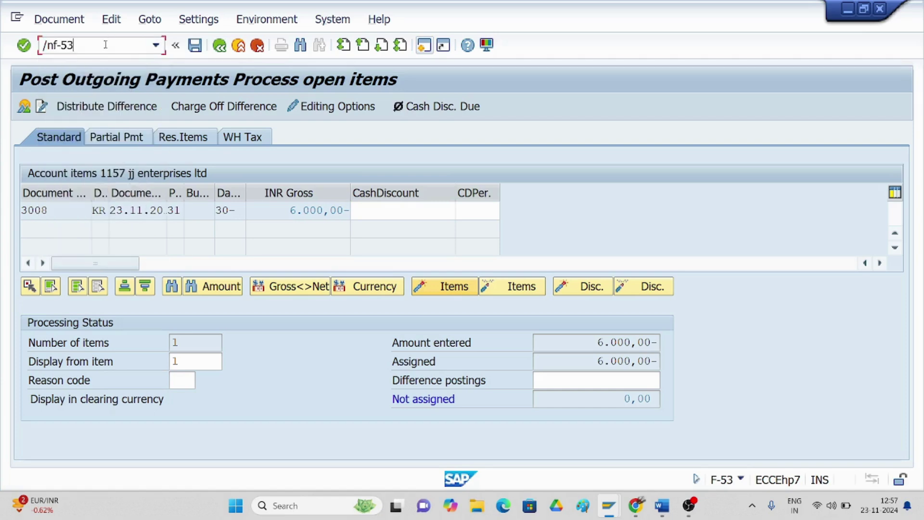
key(Return)
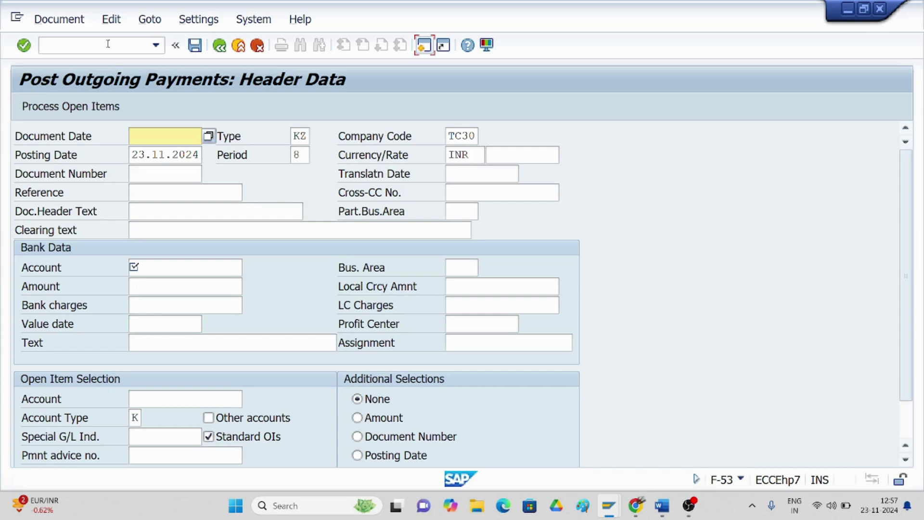
- Enter date 23.11.2024, bank account 1000, amount 6000 and text 'being amount paid to vendor'
text(23.11.2)
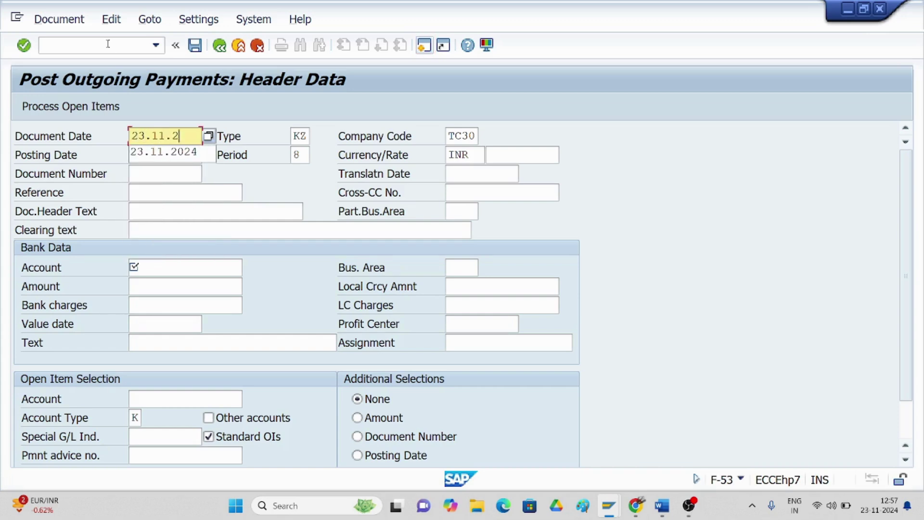
text(024)
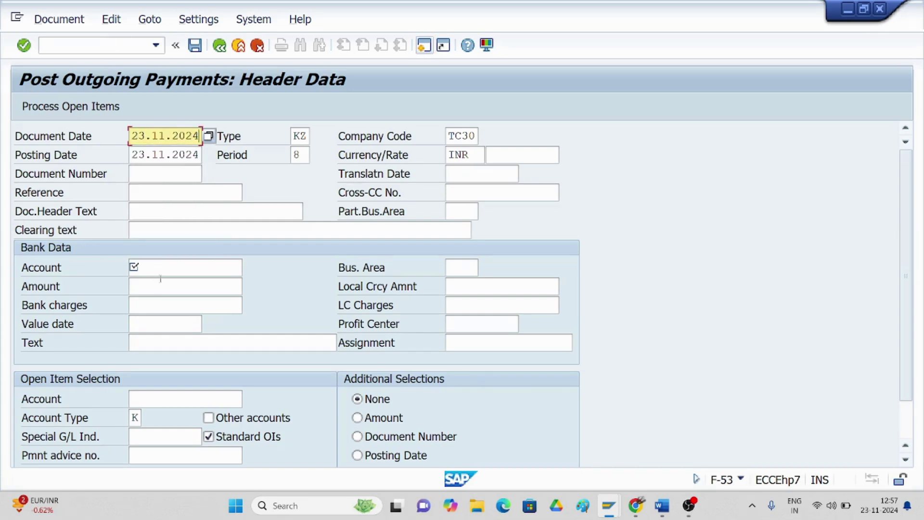
click(161, 269)
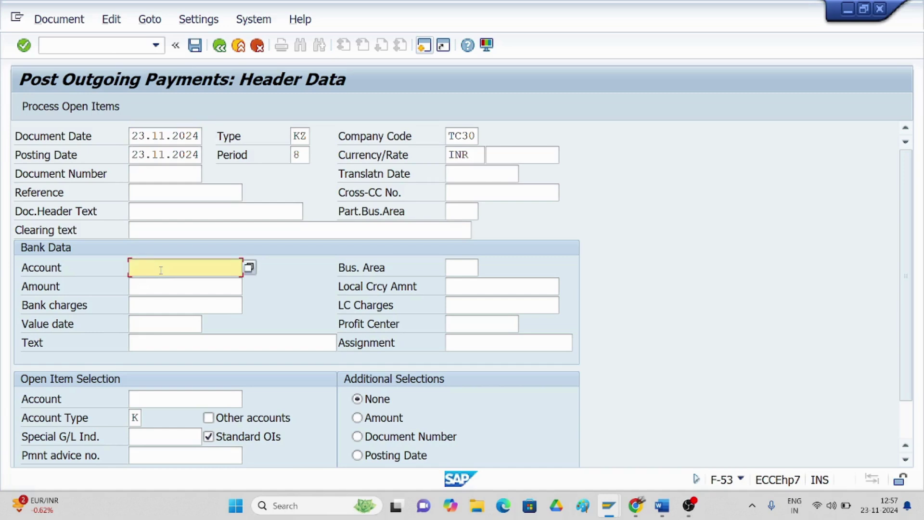
text(1000)
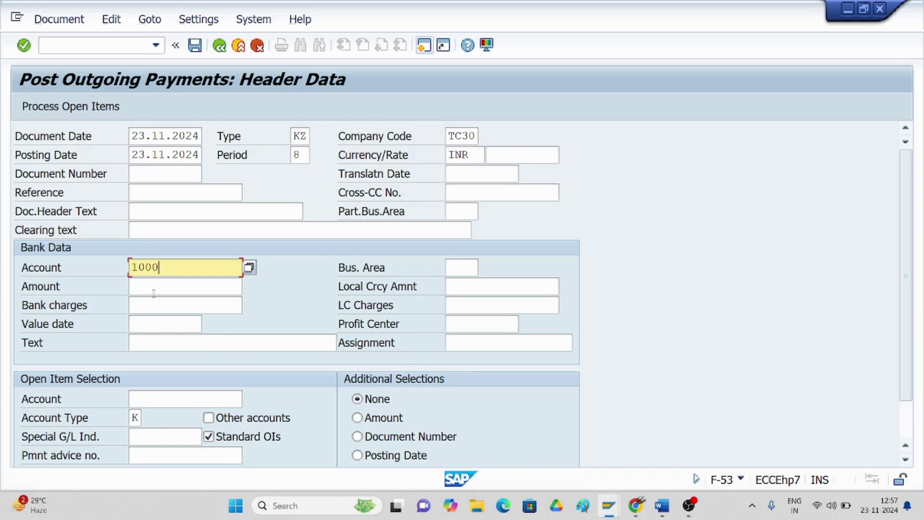
click(152, 290)
text(6000)
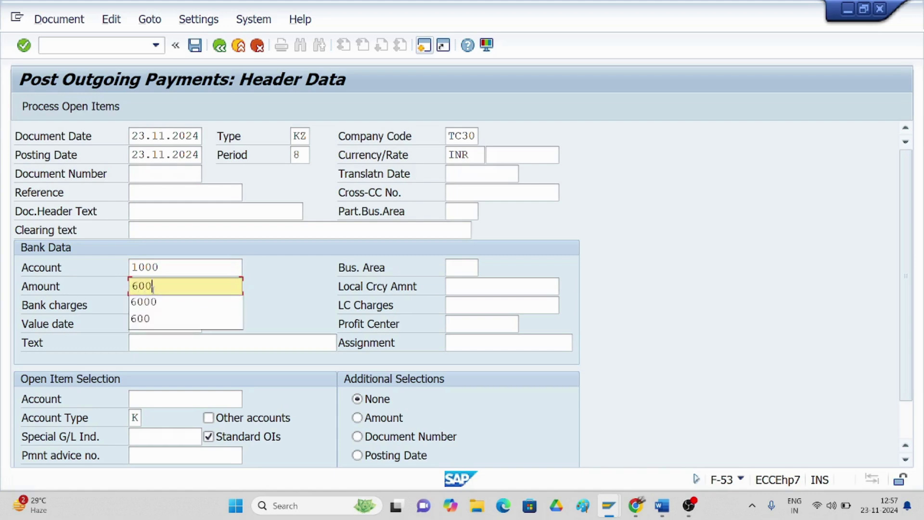
click(142, 344)
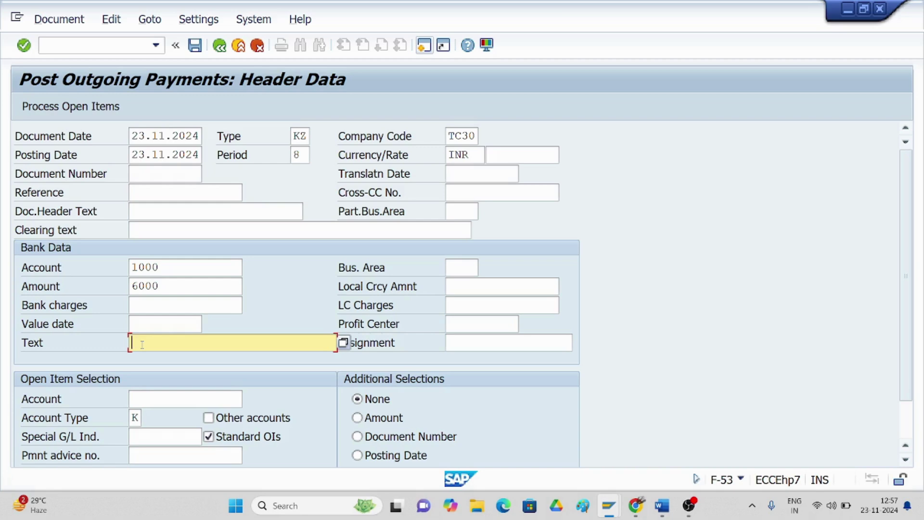
click(142, 343)
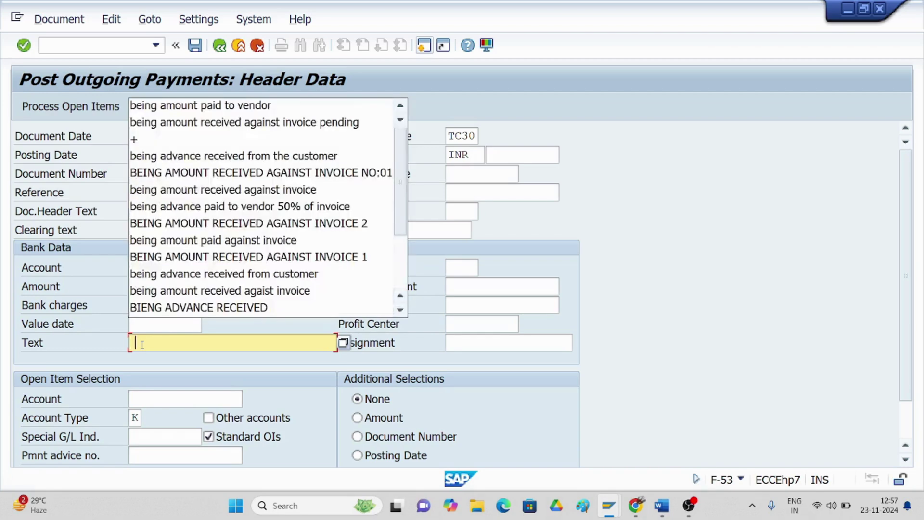
click(232, 107)
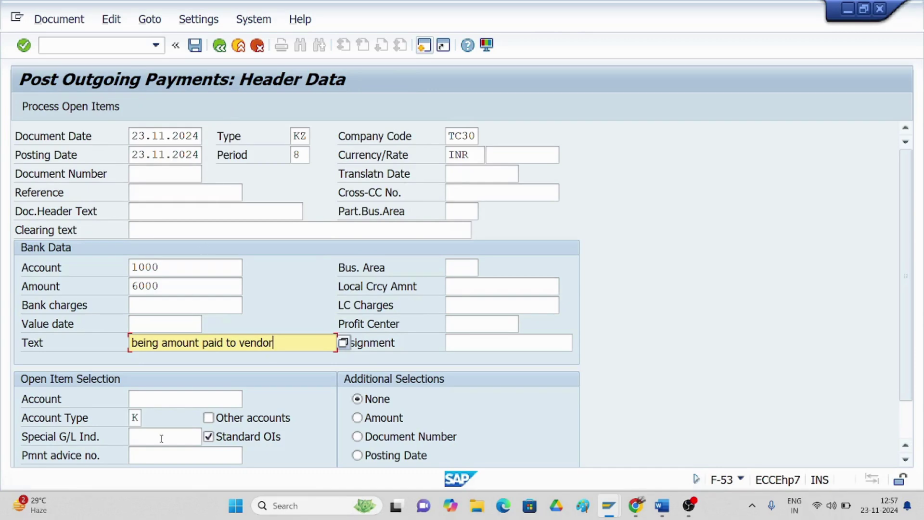
- Search vendors in company code TC30 and pick 1157 JJ ENTERPRISES LTD as the open-item account
scroll(145, 423, down, 1)
click(145, 391)
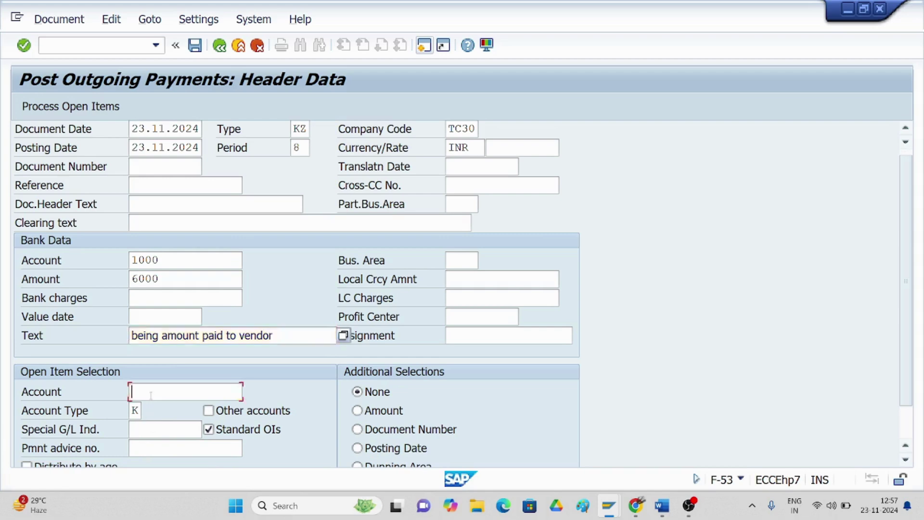
click(250, 391)
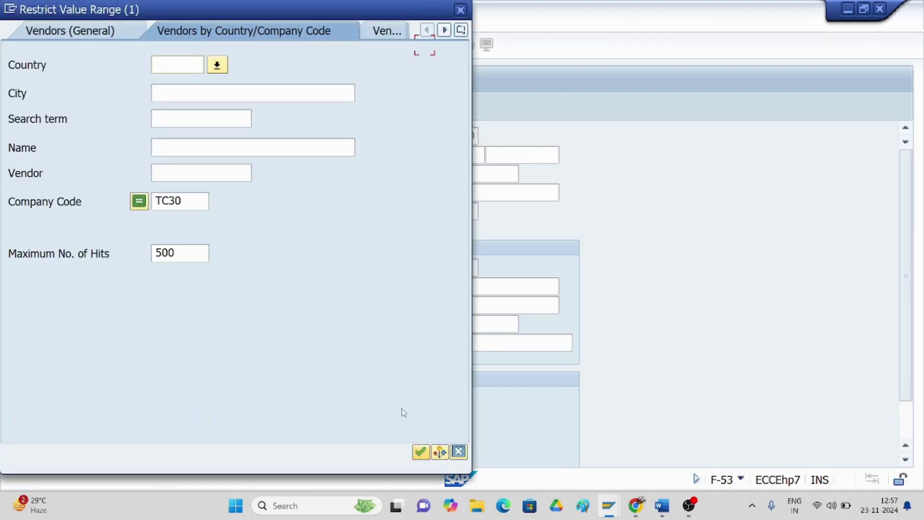
click(421, 452)
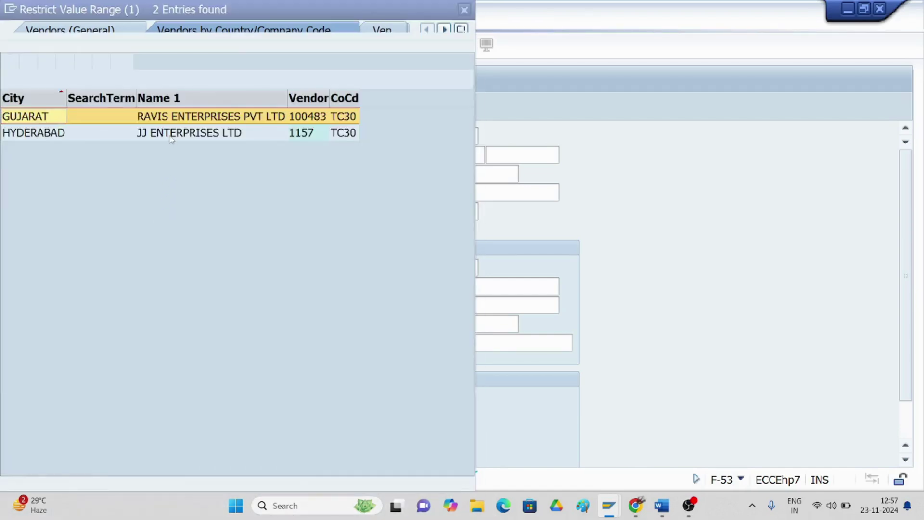
click(172, 137)
double_click(172, 137)
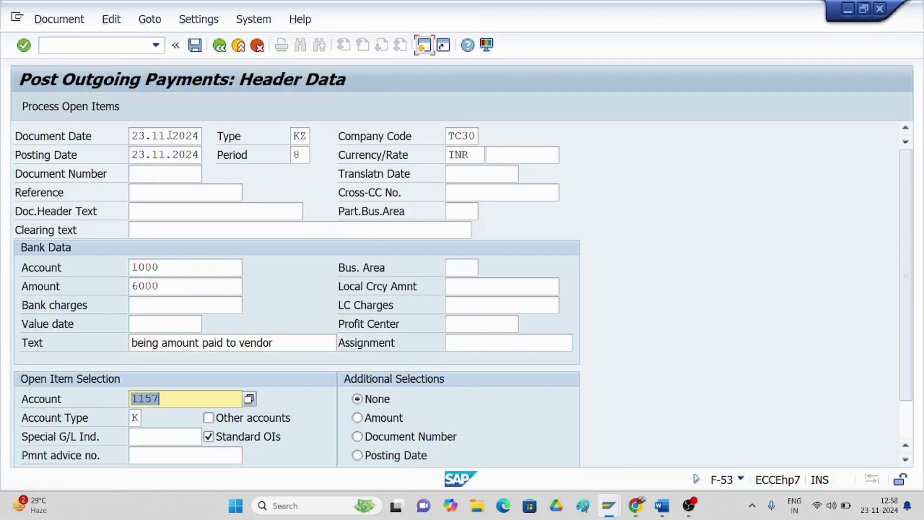
- List vendor 1157's open items and activate invoice 3008 for 6000, acknowledging the payment block message
click(71, 107)
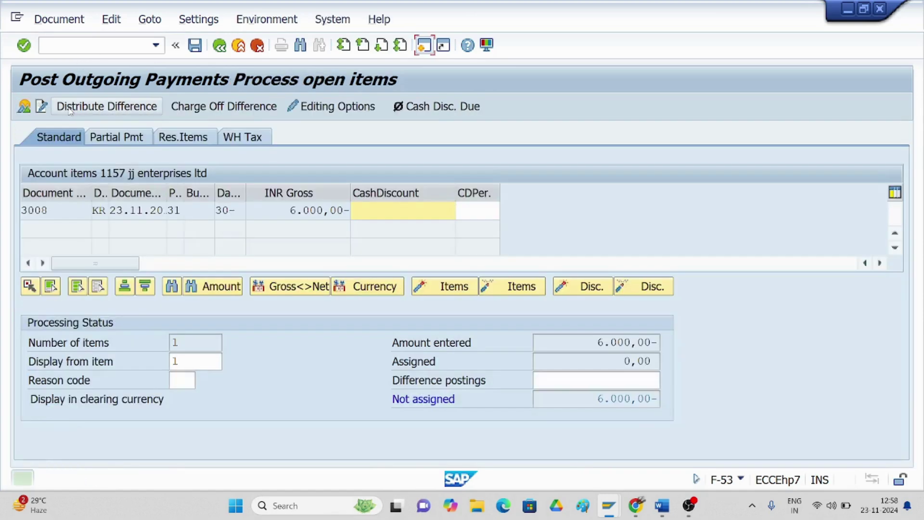
double_click(292, 210)
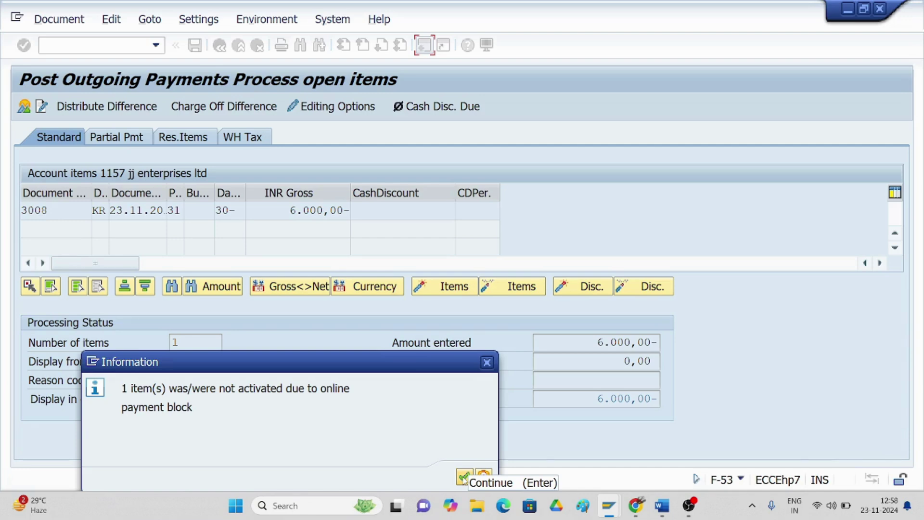
click(464, 477)
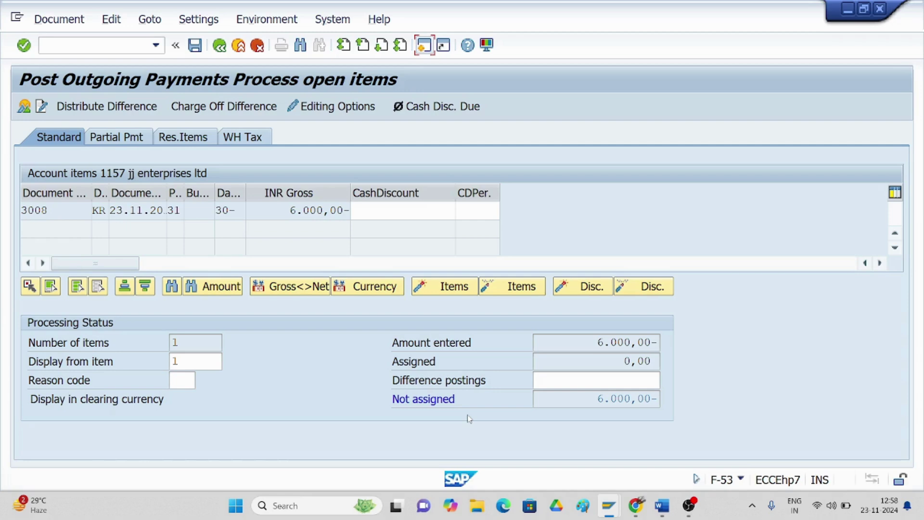
click(511, 286)
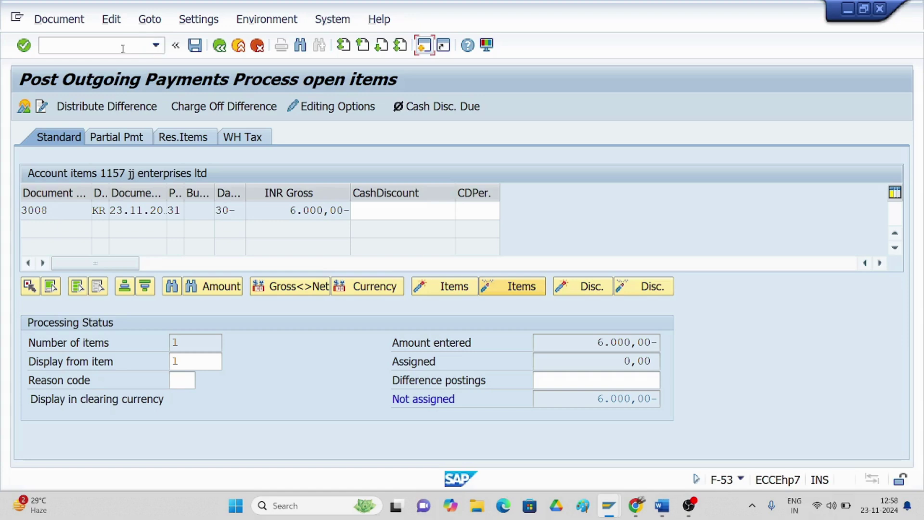
- Run FBL1N for vendor 1157 in TC30 and display invoice 3008's line item with block A
click(118, 49)
text(/nfbl1n)
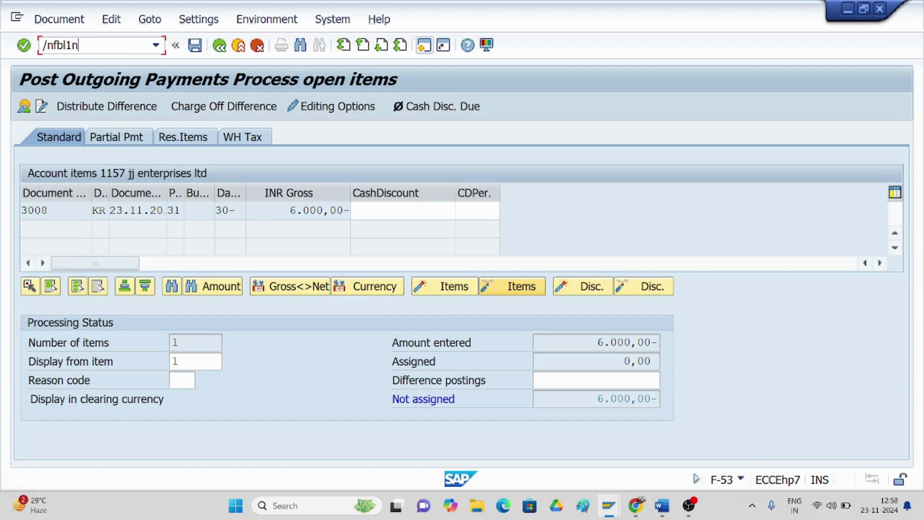
key(Return)
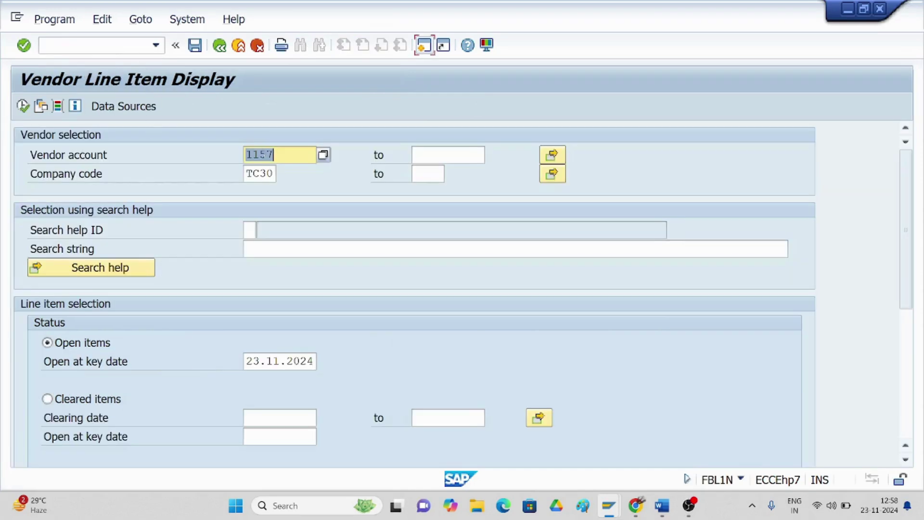
click(23, 106)
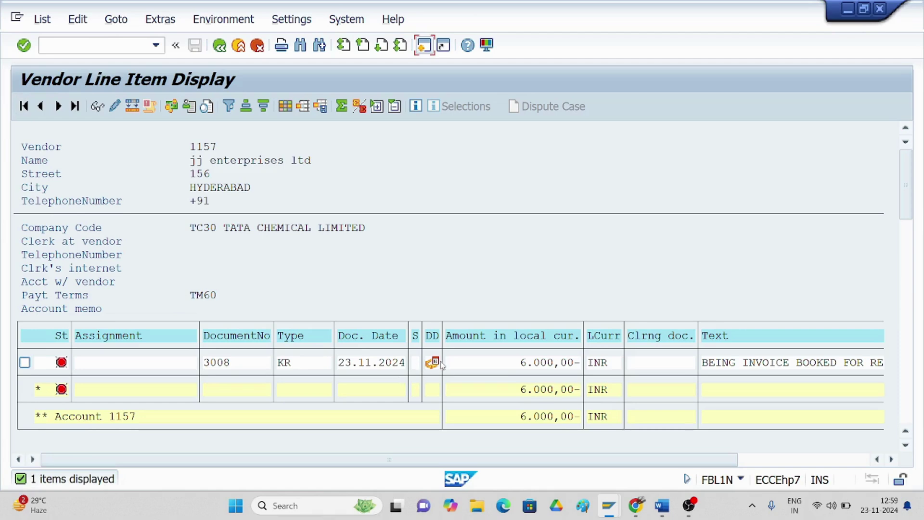
double_click(524, 368)
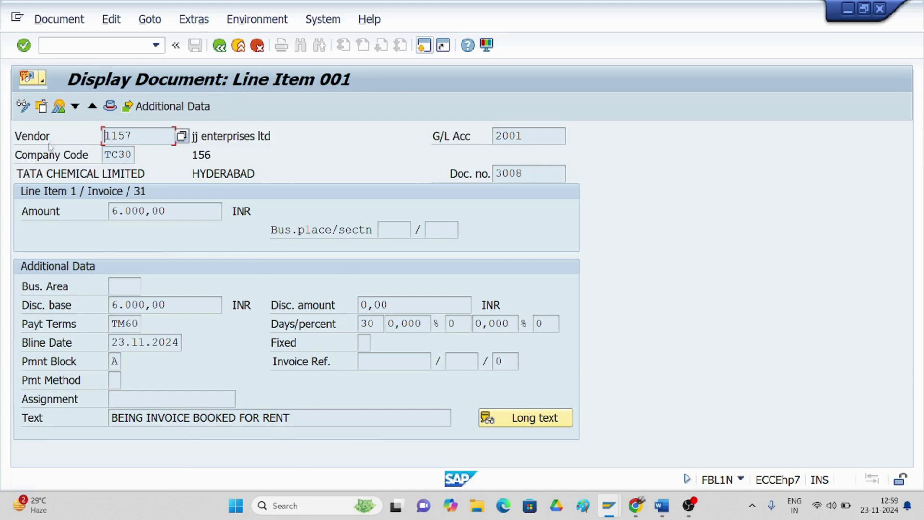
- Delete payment block A from invoice 3008's line item 001 and save, then enter /nf-53
click(23, 106)
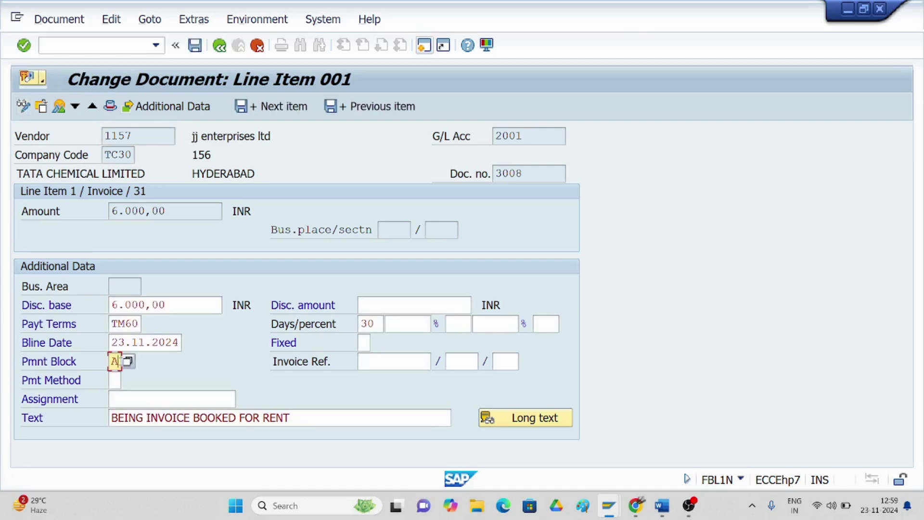
key(BackSpace)
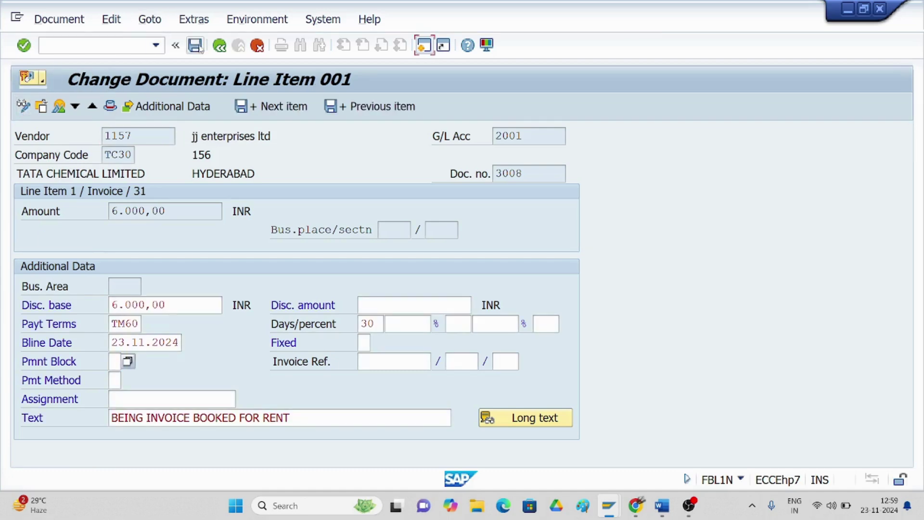
click(196, 46)
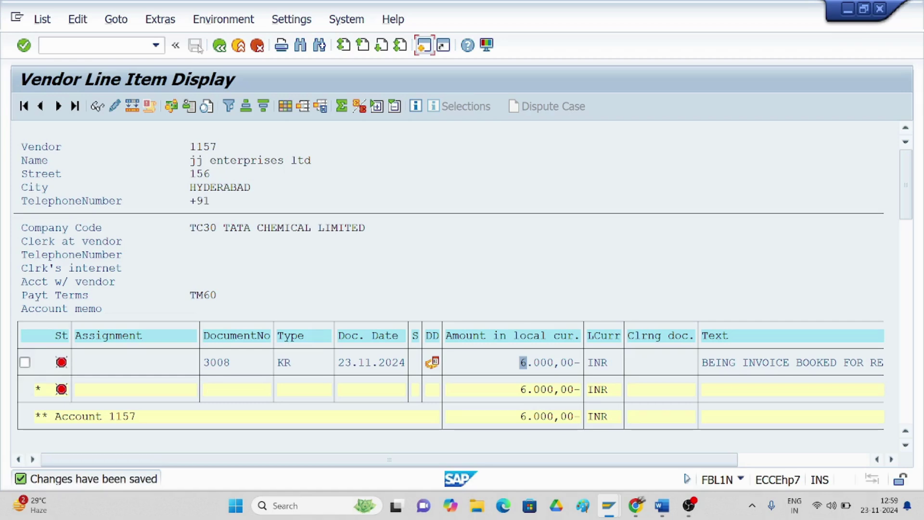
click(90, 47)
text(/nf-5)
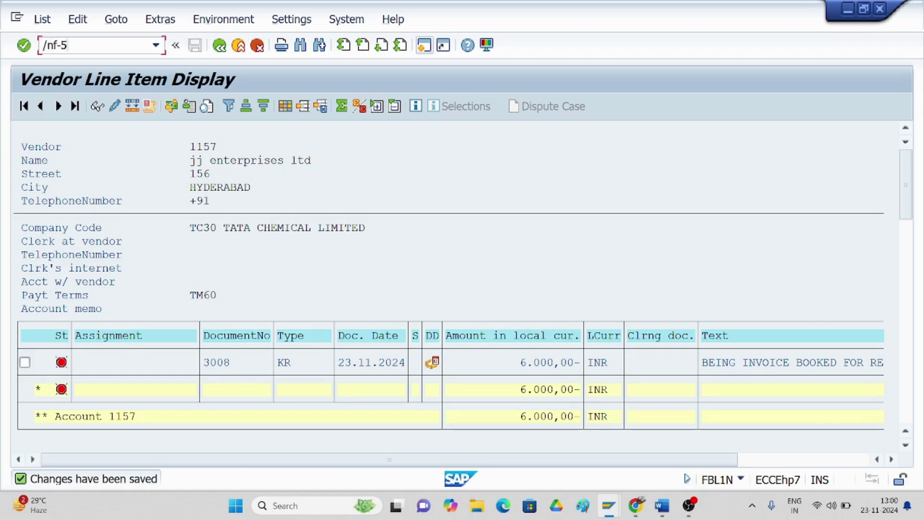
text(3)
- Enter date 23.11.2024, bank account 1000, amount 6000 and text 'being amount paid to vendor'
key(Return)
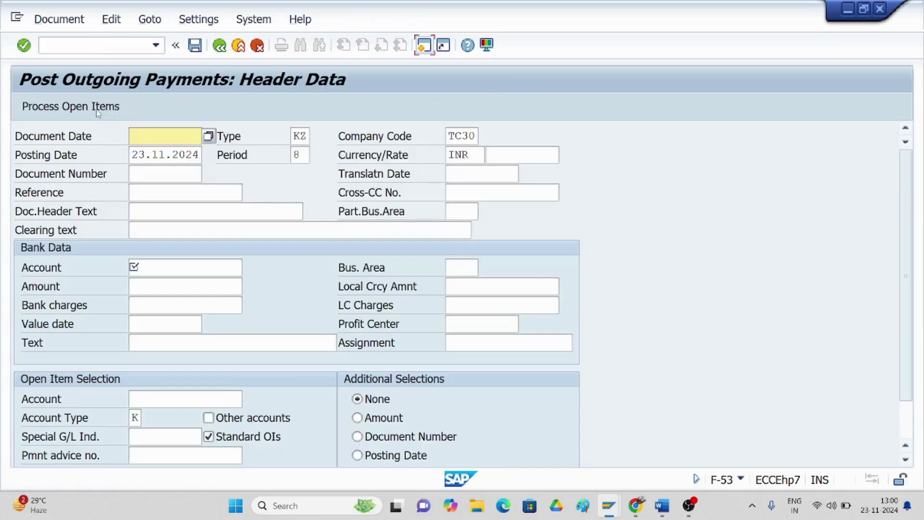
text(23.11.)
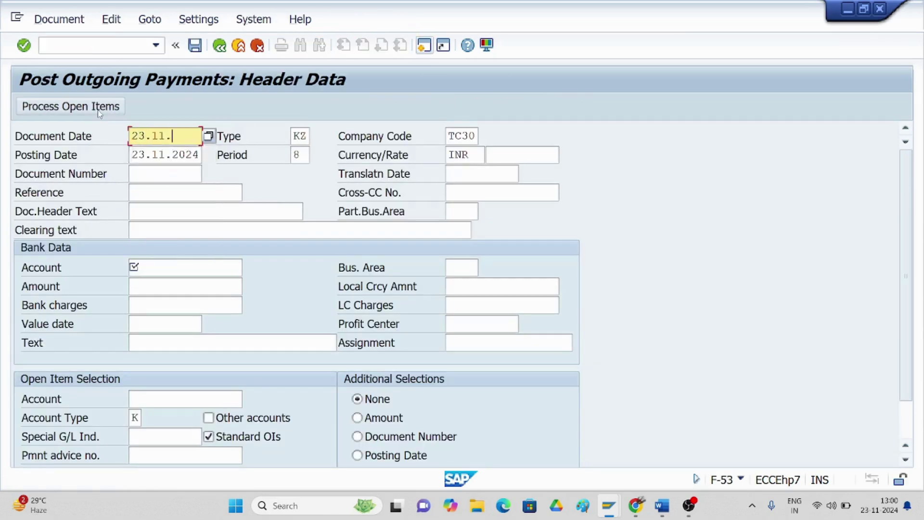
text(2024)
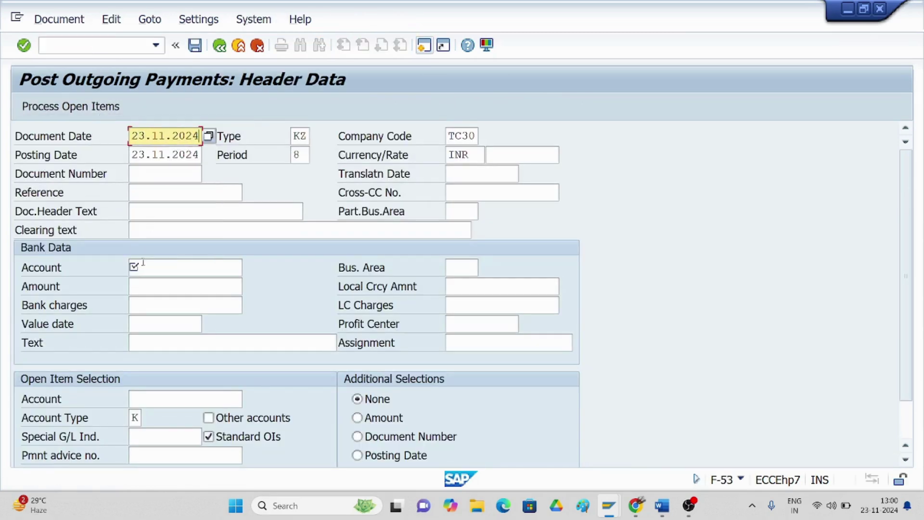
click(143, 268)
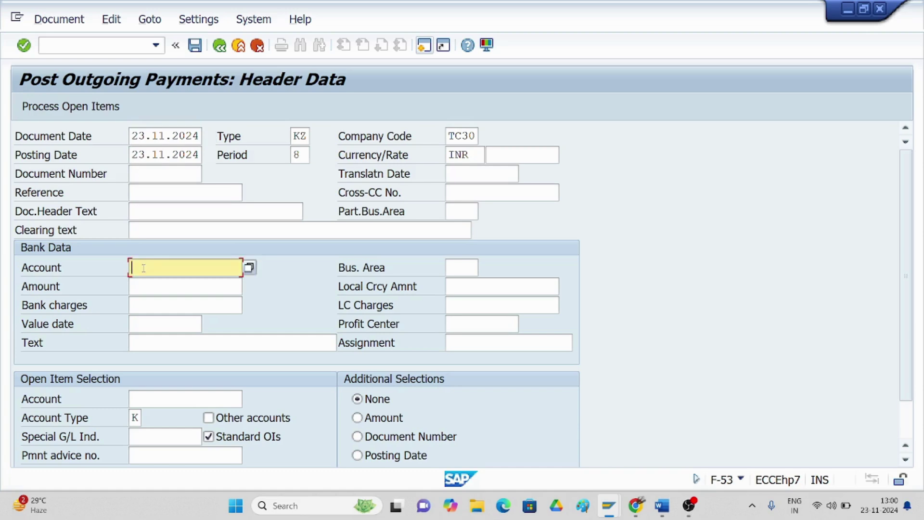
text(1000)
click(144, 288)
text(6000)
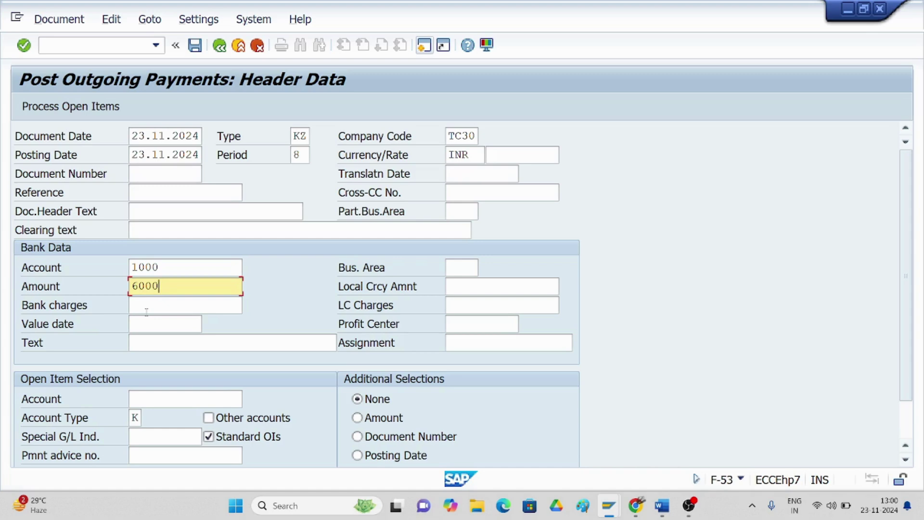
click(130, 342)
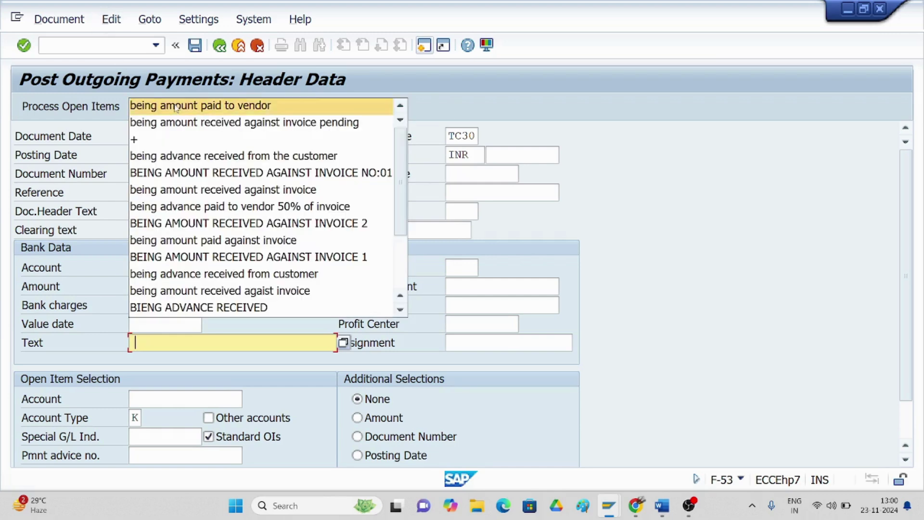
click(177, 105)
- Look up and choose vendor 1157 JJ ENTERPRISES LTD as the clearing account
click(161, 401)
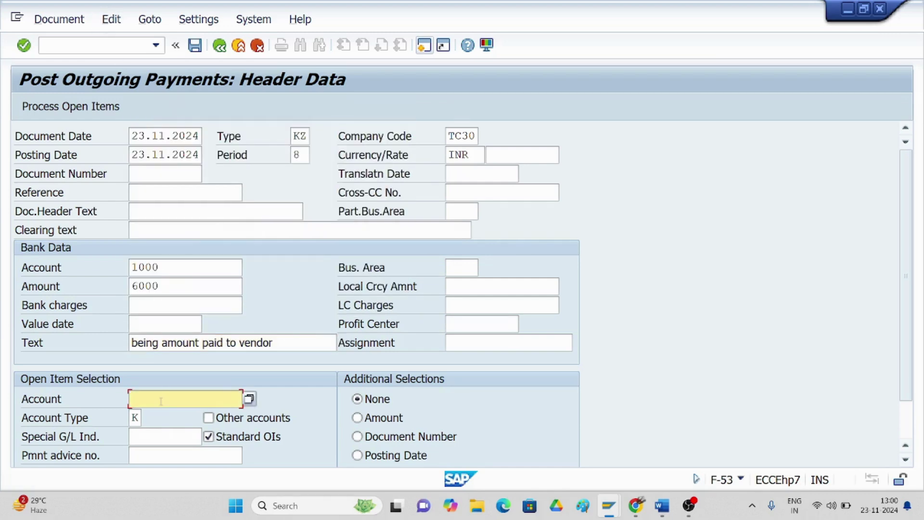
key(Return)
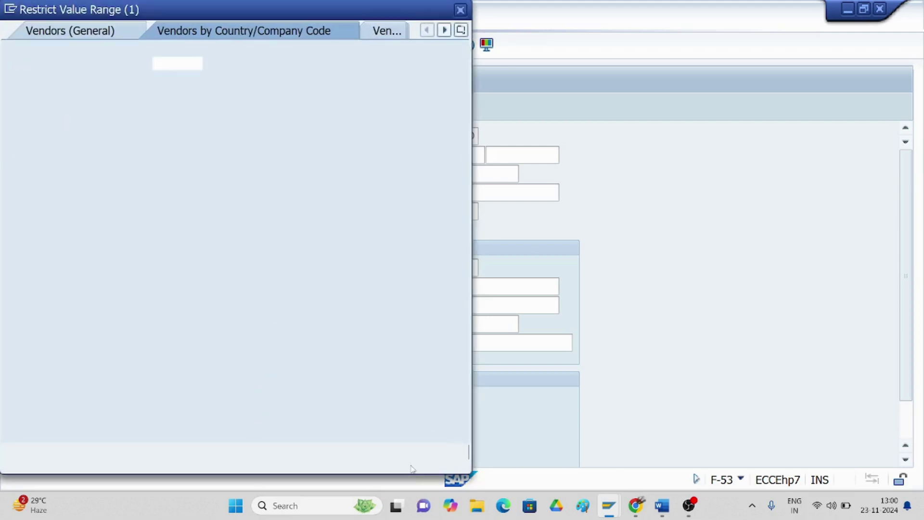
click(420, 452)
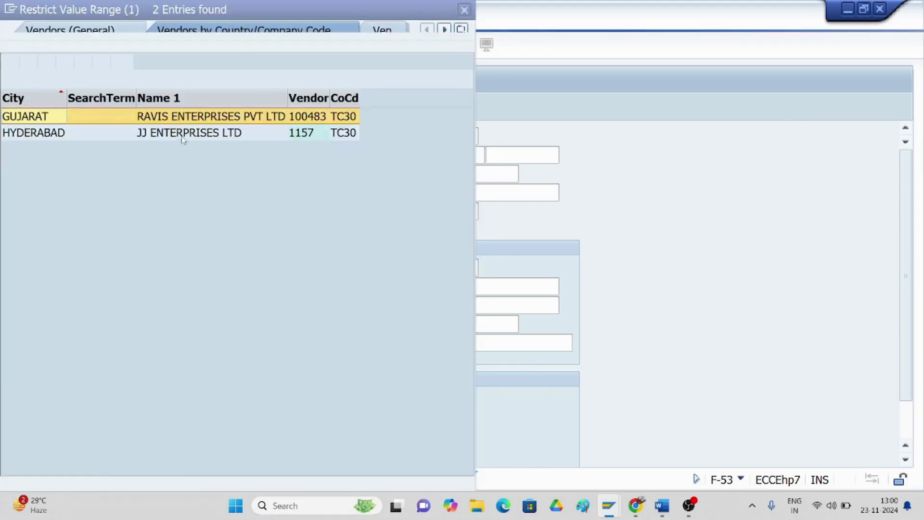
double_click(179, 133)
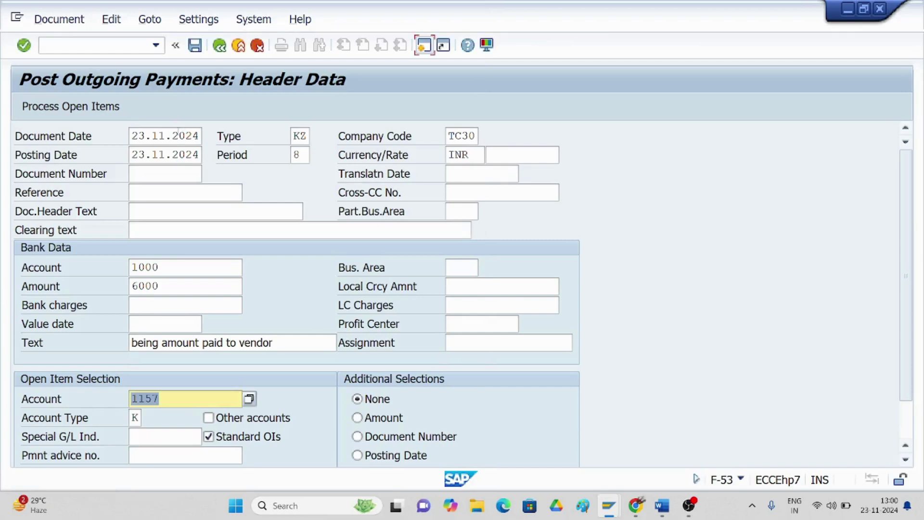
- Process the open items, simulate the payment document, and post it as document 4008 in TC30
click(68, 111)
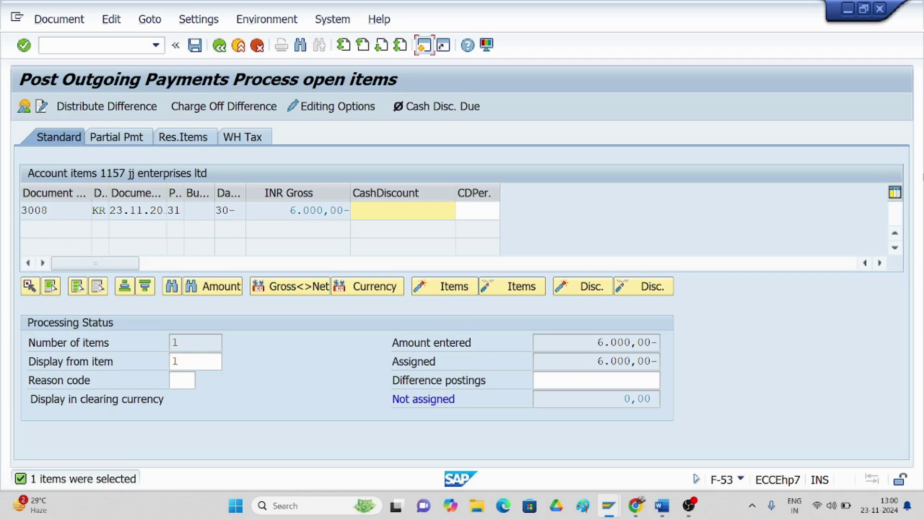
click(57, 22)
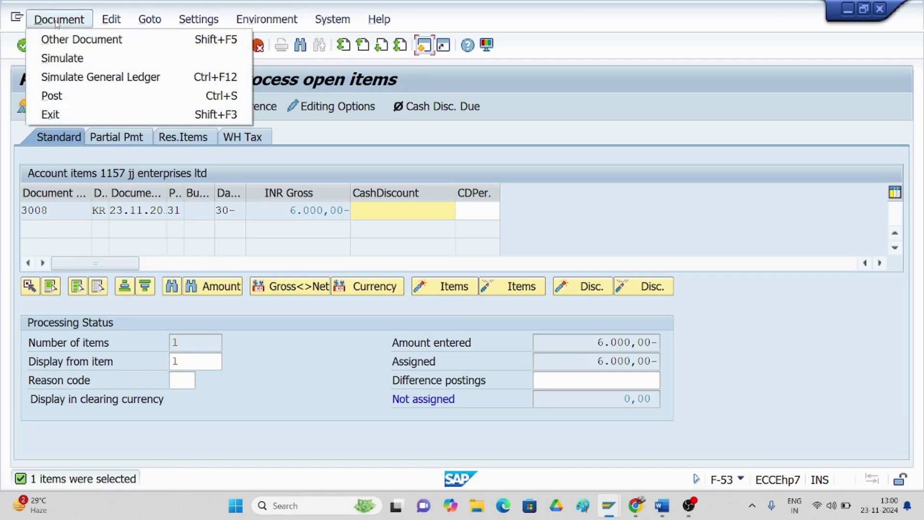
click(62, 58)
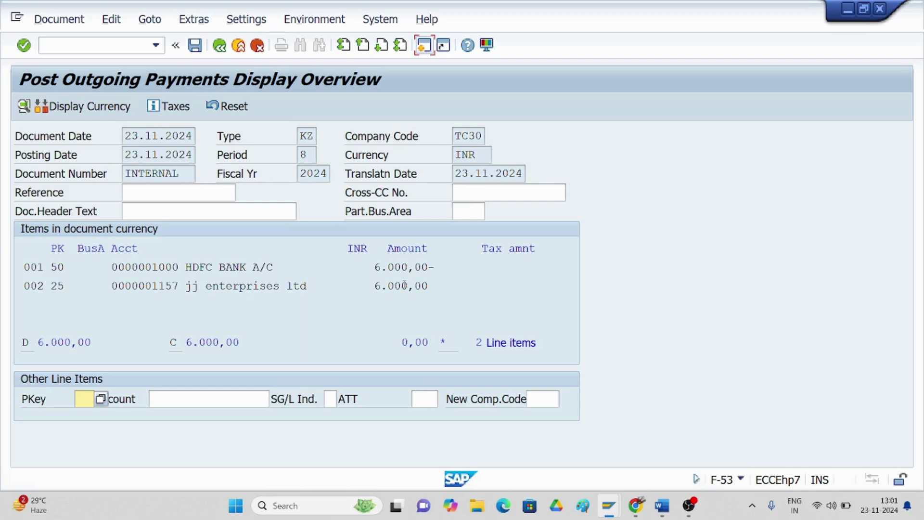
click(195, 46)
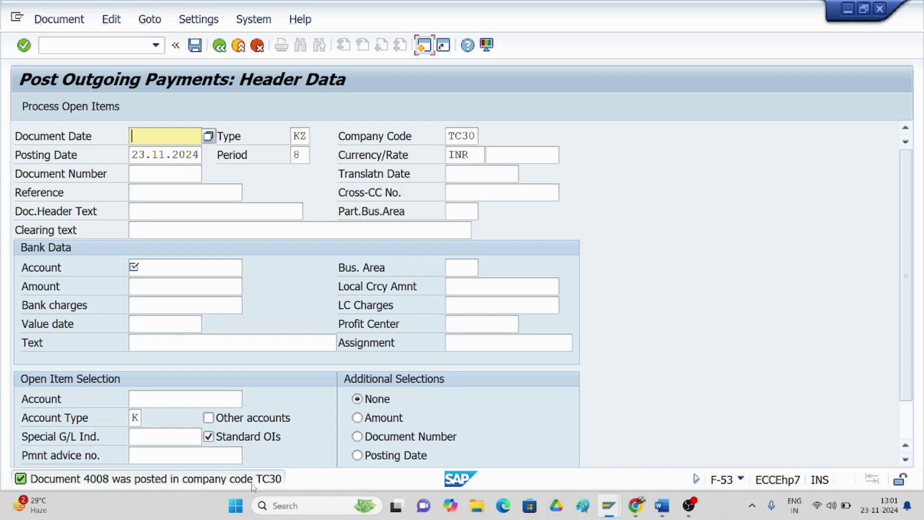
- Run FBL1N for vendor 1157 with Cleared items, showing 3008 cleared by 4008, then switch to Word
click(80, 47)
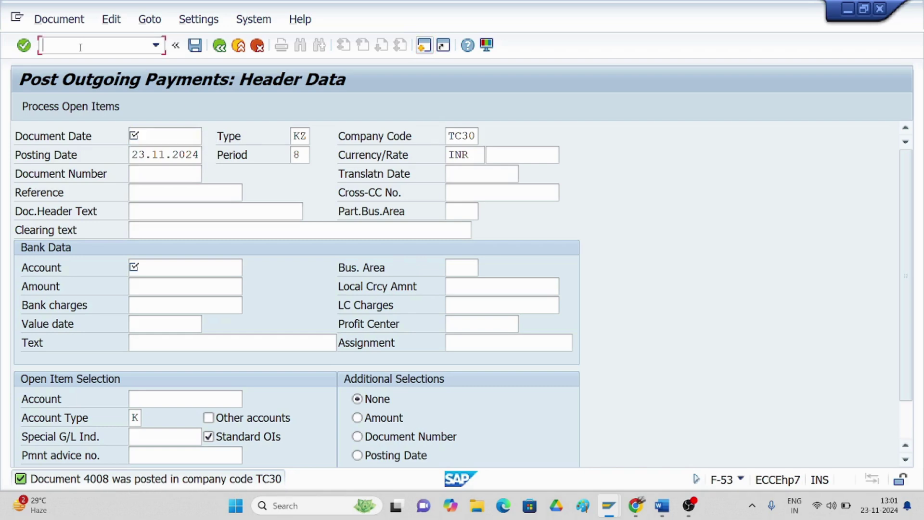
text(/nfbl1n)
key(Return)
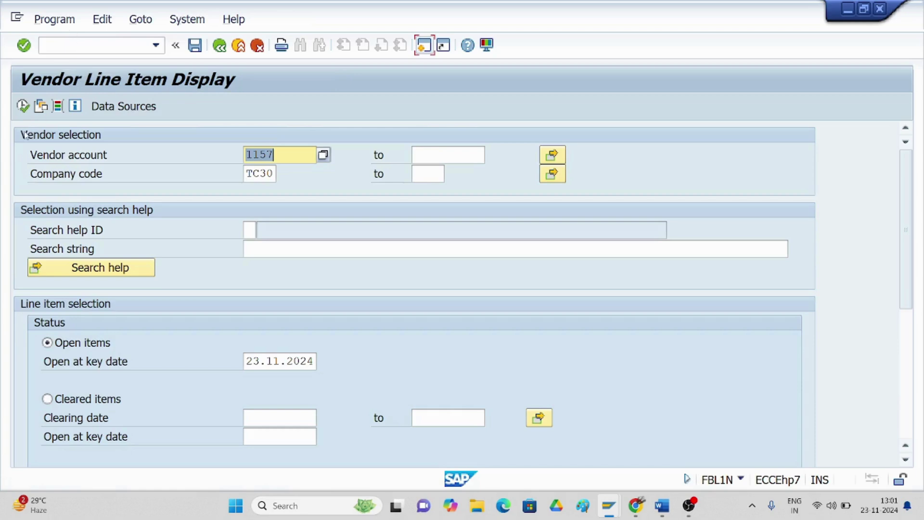
click(23, 106)
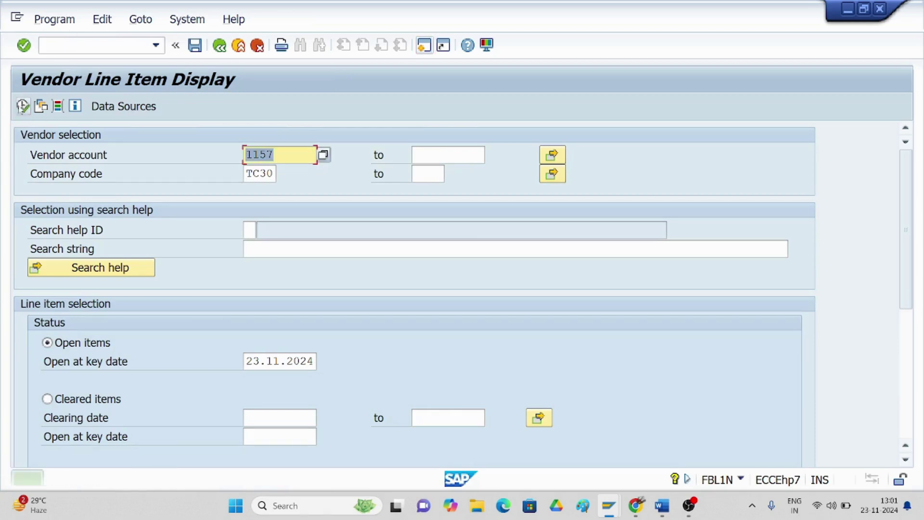
click(47, 399)
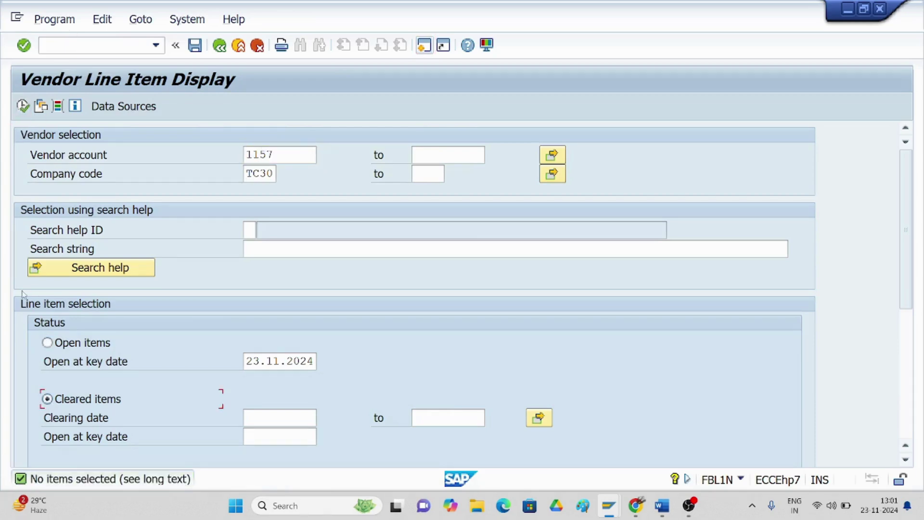
click(23, 106)
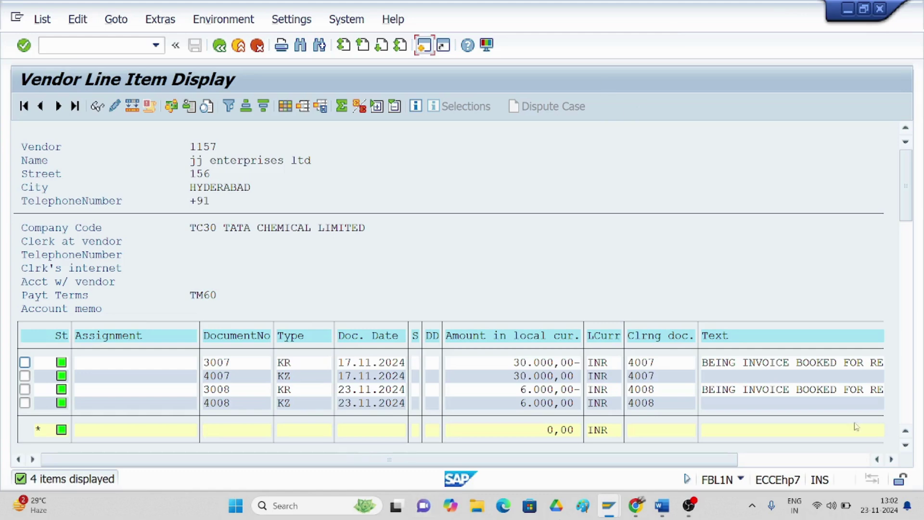
click(662, 505)
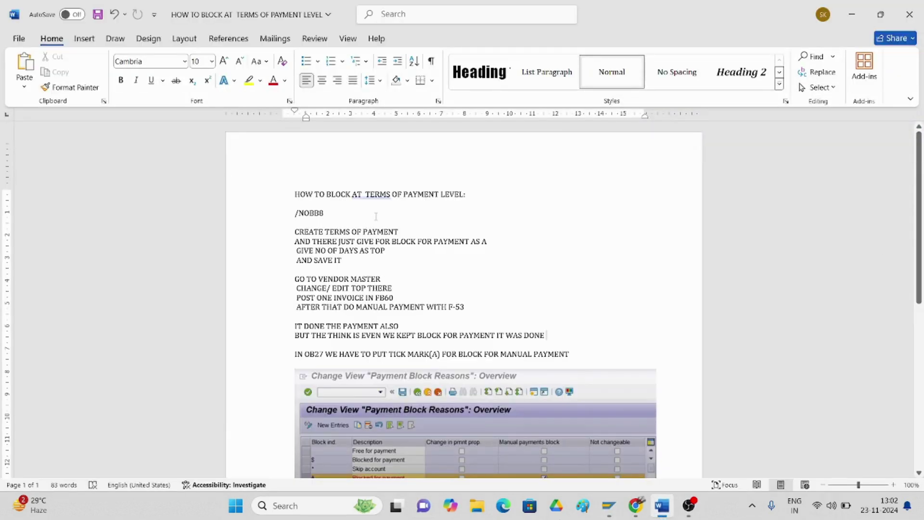
- Minimize the Word notes to bring back SAP's cleared-items list for vendor 1157
click(852, 17)
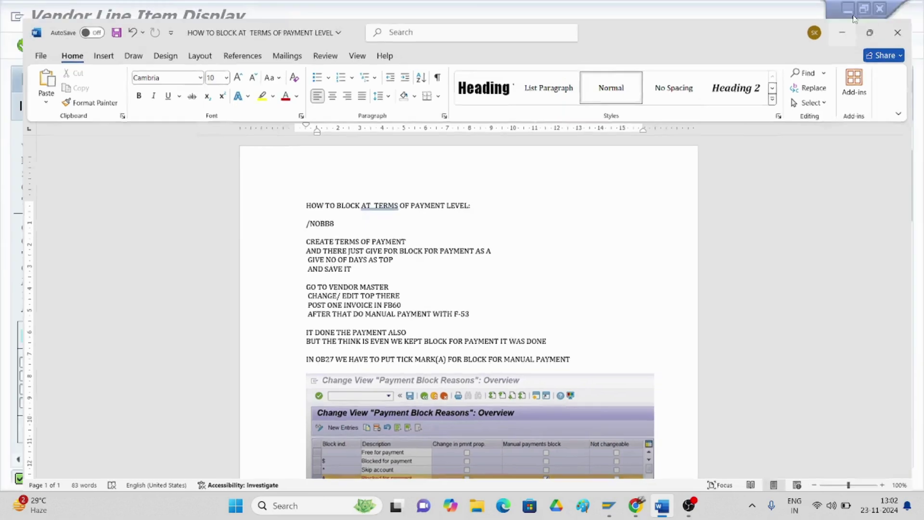
mouse_move(688, 512)
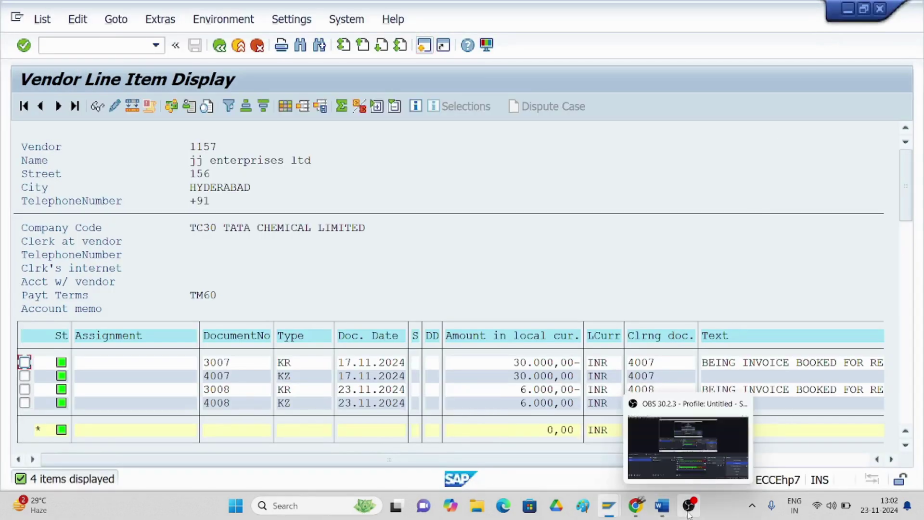